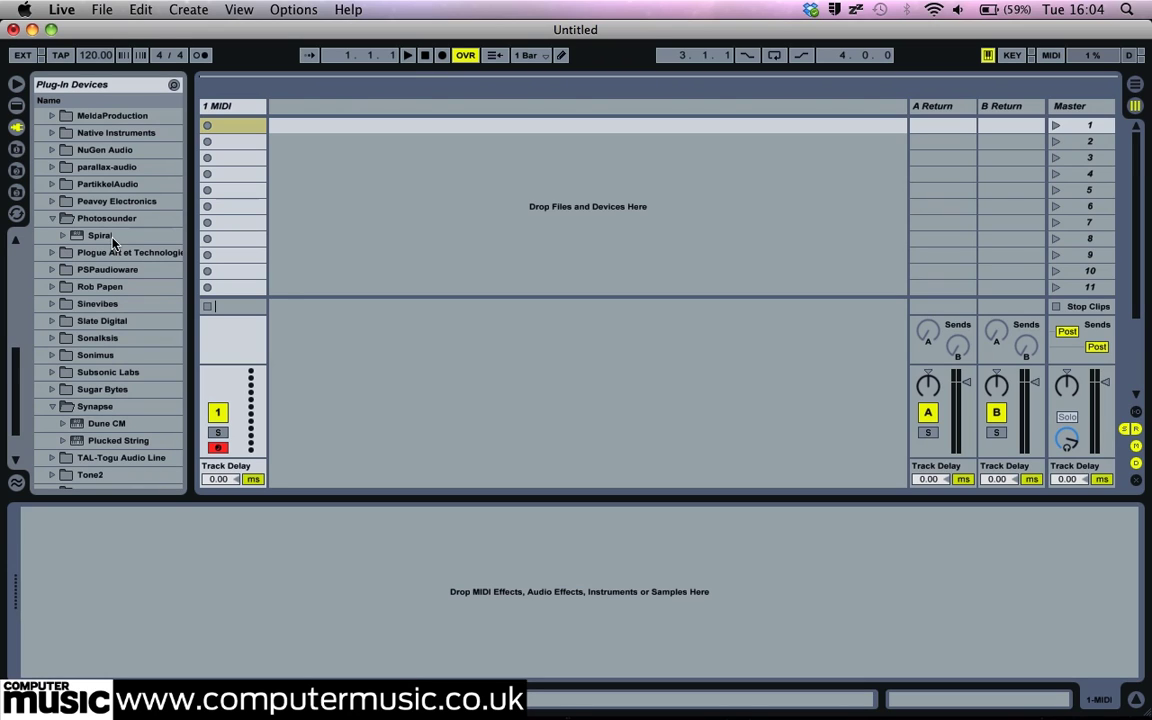
# Step: Load Dune CM onto the MIDI track and add Photosounder Spiral after it
pyautogui.doubleClick(116, 424)
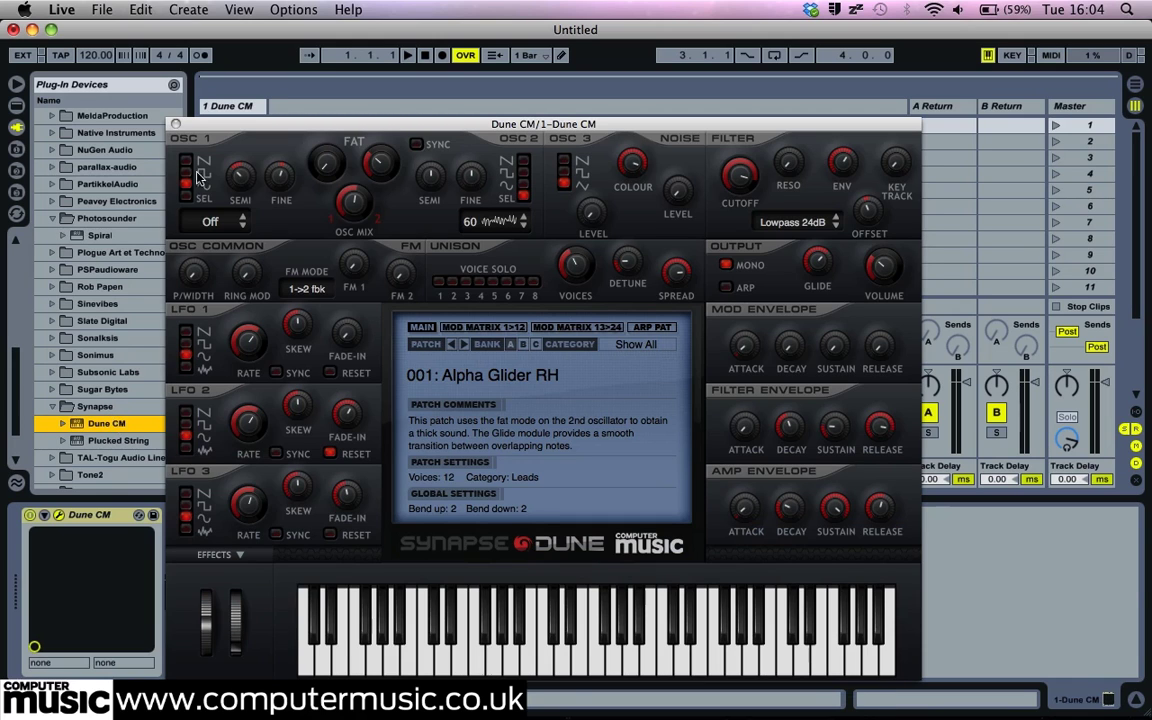
pyautogui.moveTo(185, 124); pyautogui.dragTo(302, 122)
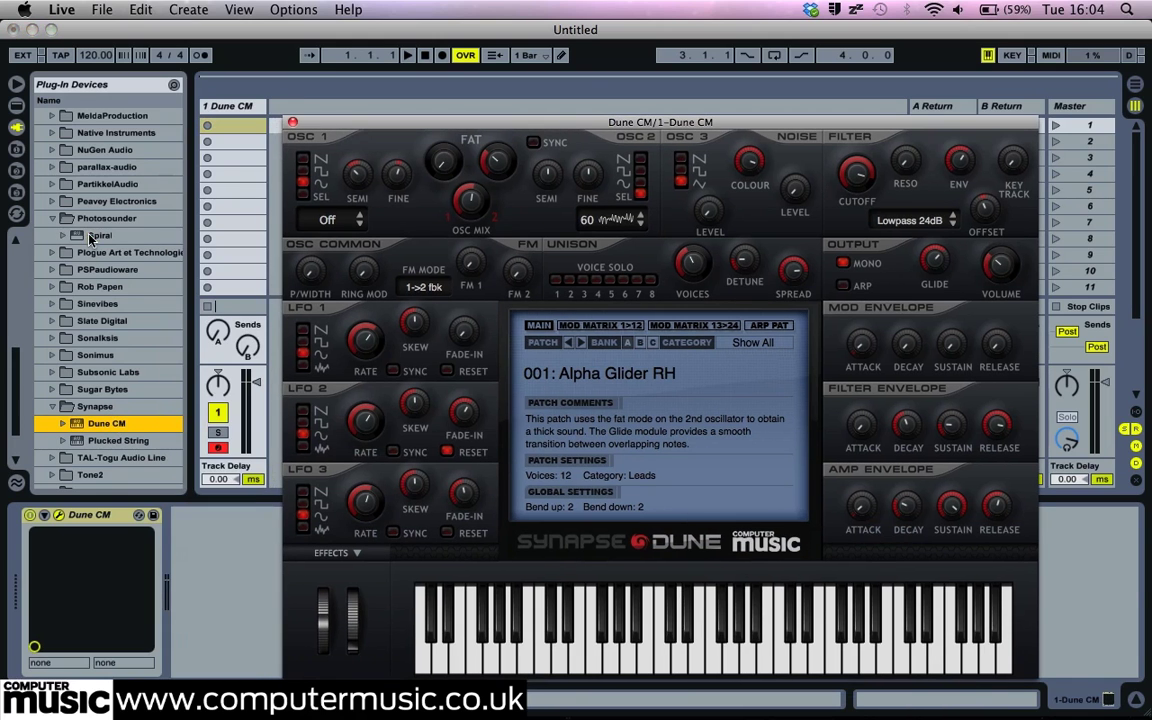
pyautogui.moveTo(100, 235); pyautogui.dragTo(228, 549)
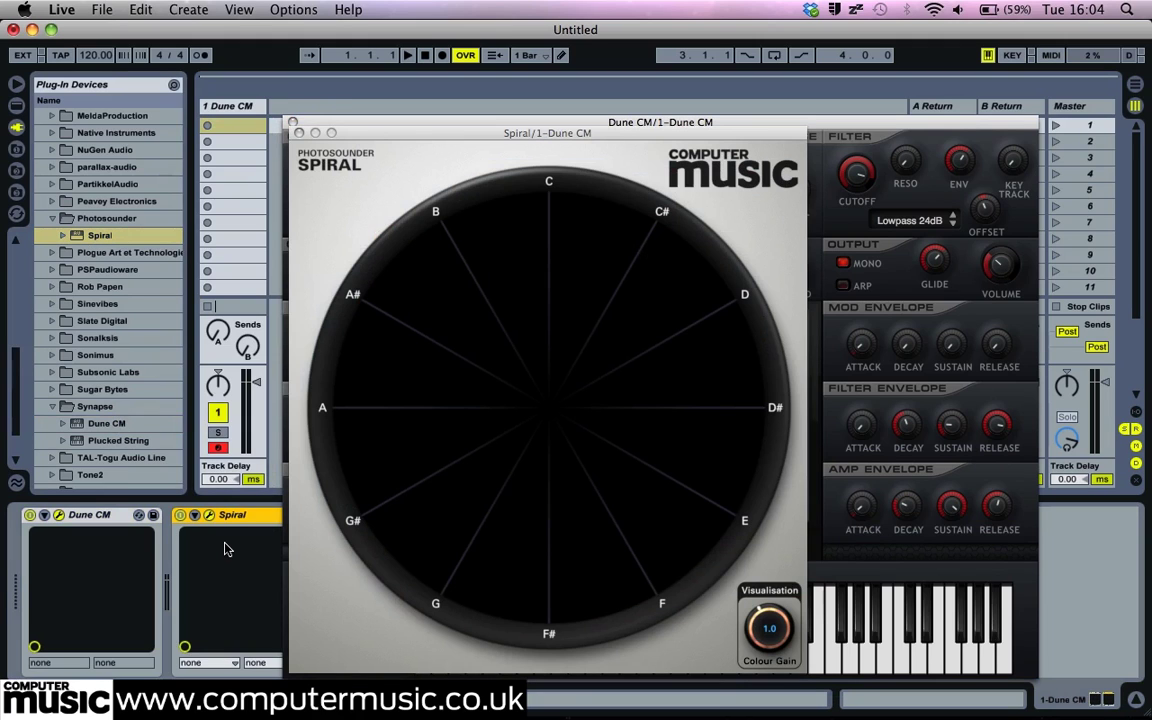
# Step: Arrange the Spiral and Dune CM windows side by side, Spiral on the right
pyautogui.moveTo(457, 133); pyautogui.dragTo(746, 99)
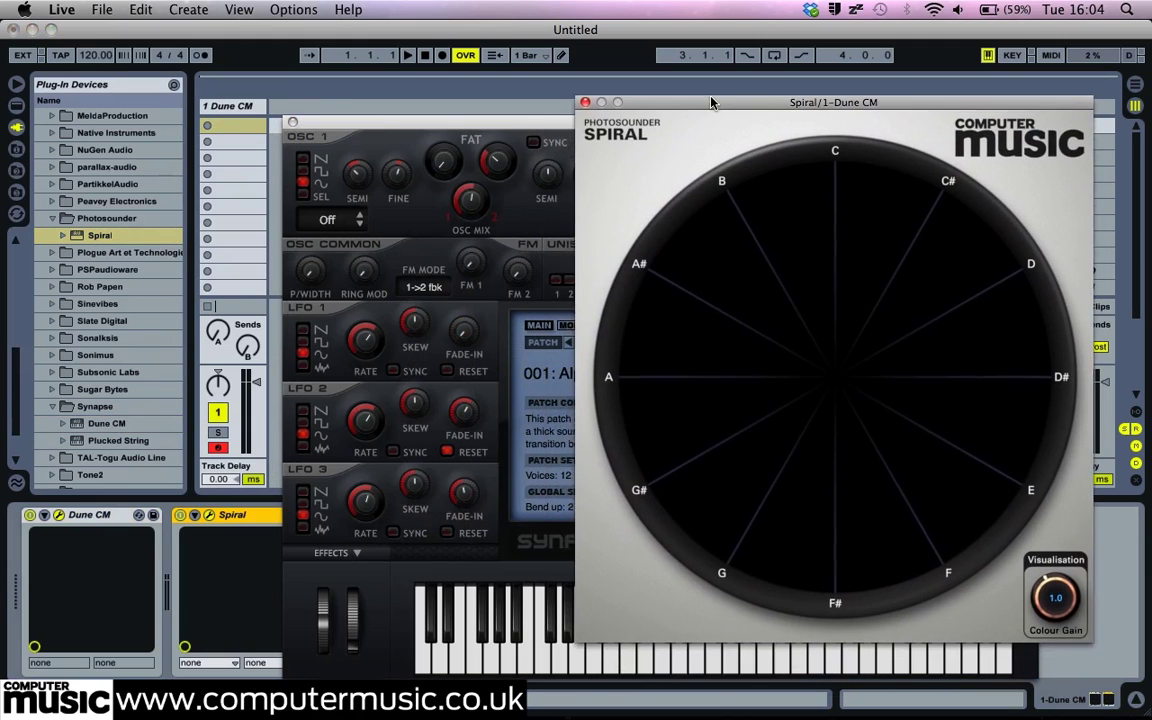
pyautogui.click(506, 124)
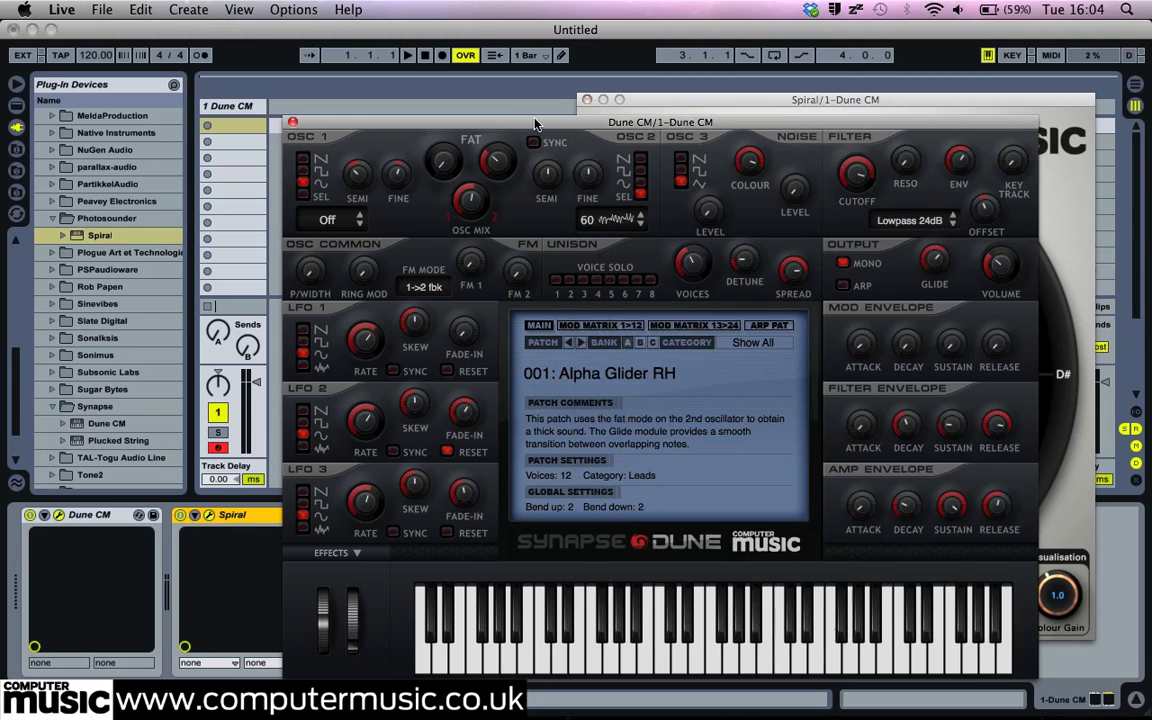
pyautogui.moveTo(506, 124); pyautogui.dragTo(321, 102)
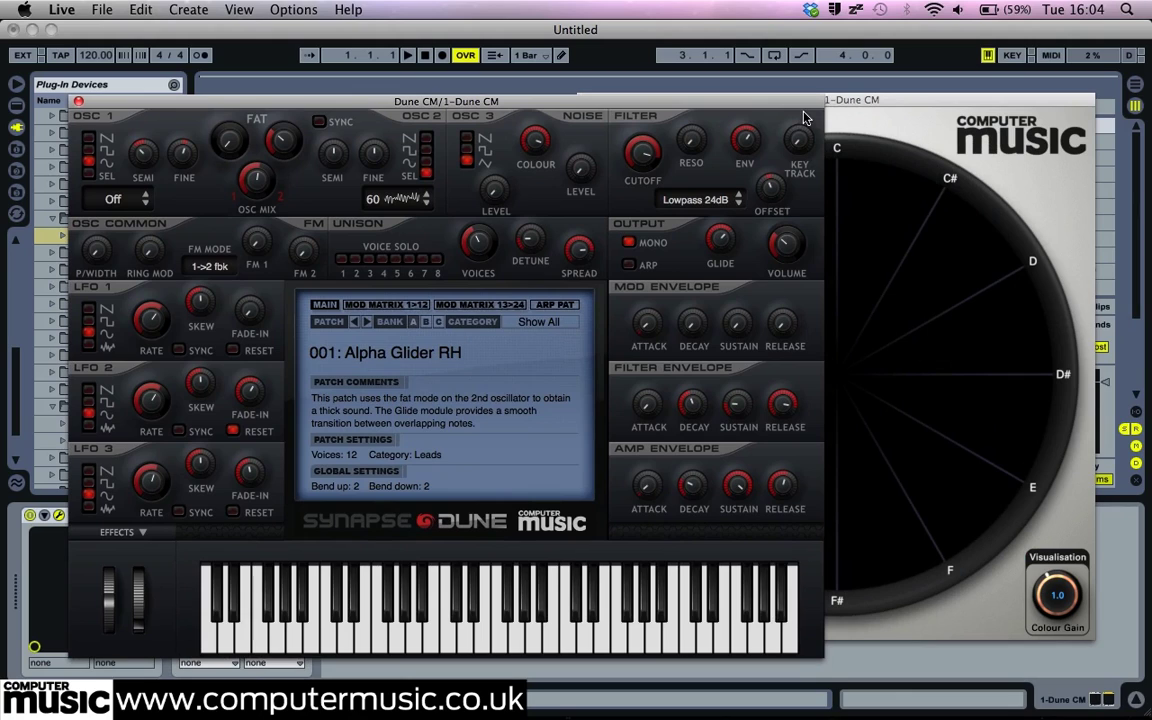
# Step: Load Dune CM's 001: Init Patch from bank C and change the OSC 1 waveform, with Spiral in front
pyautogui.click(857, 105)
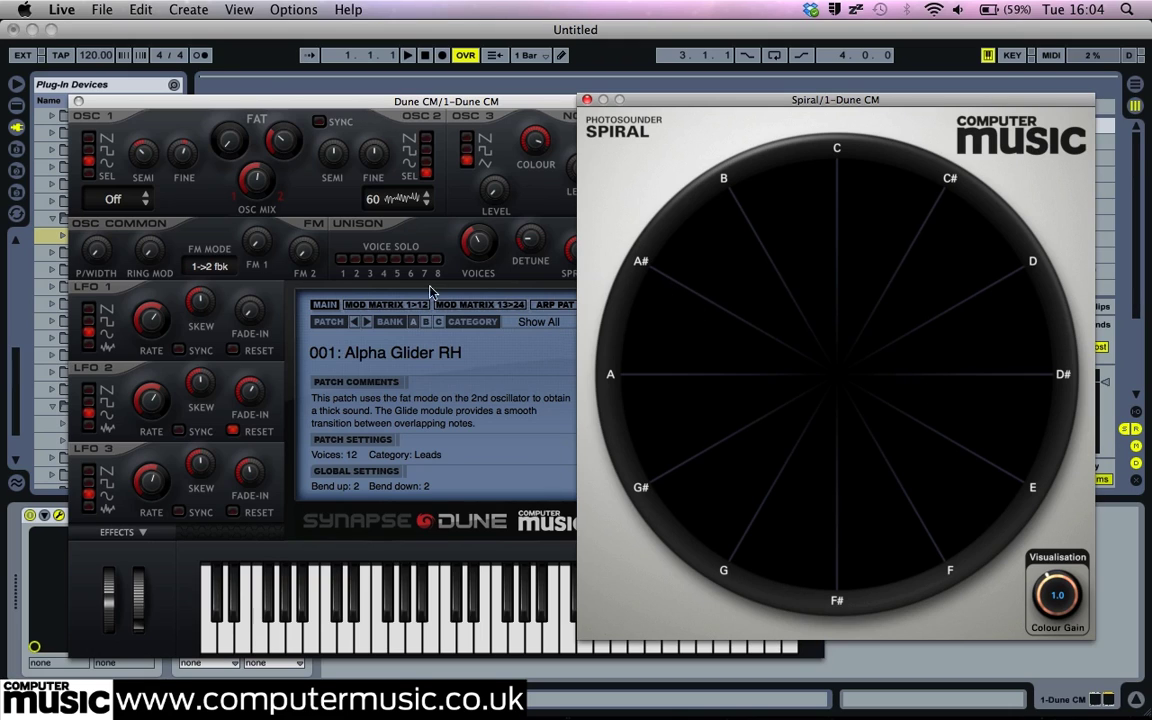
pyautogui.click(430, 320)
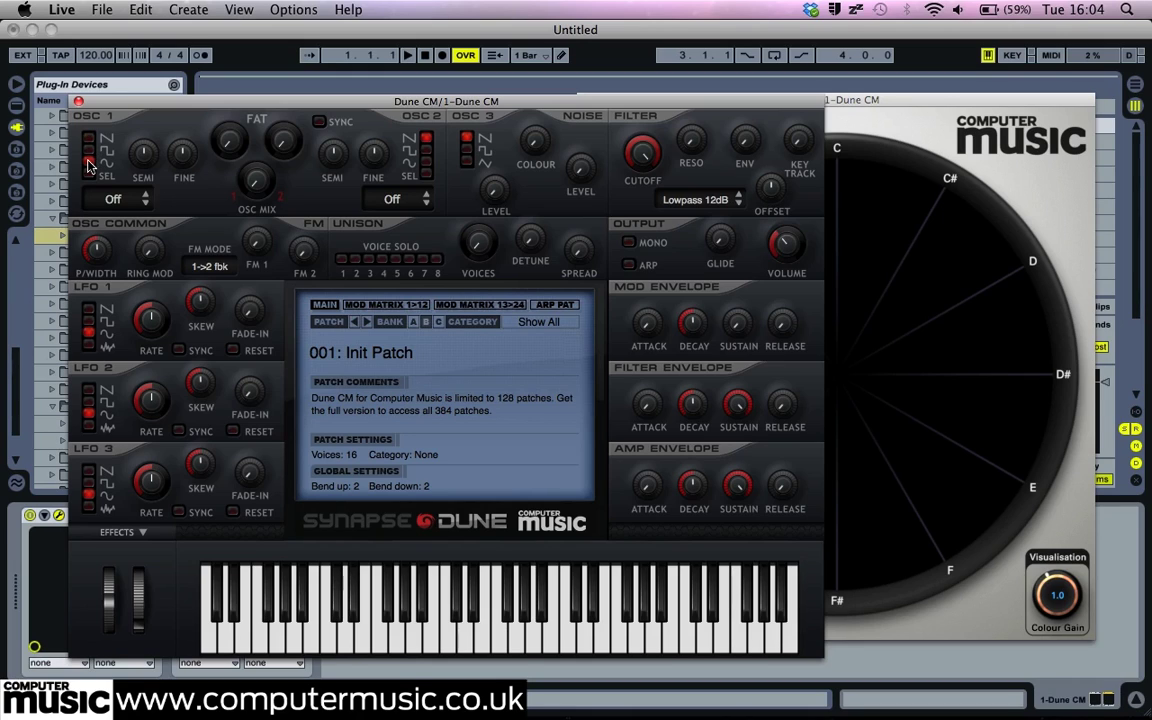
pyautogui.click(88, 161)
pyautogui.click(835, 102)
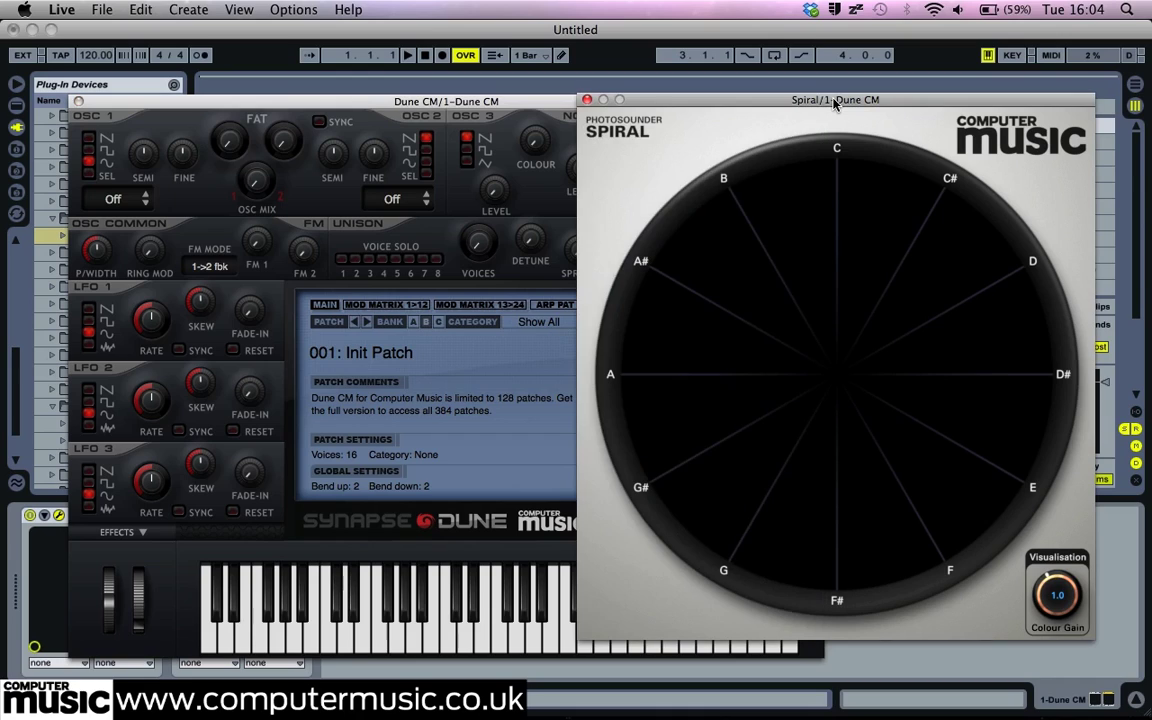
pyautogui.press('a')
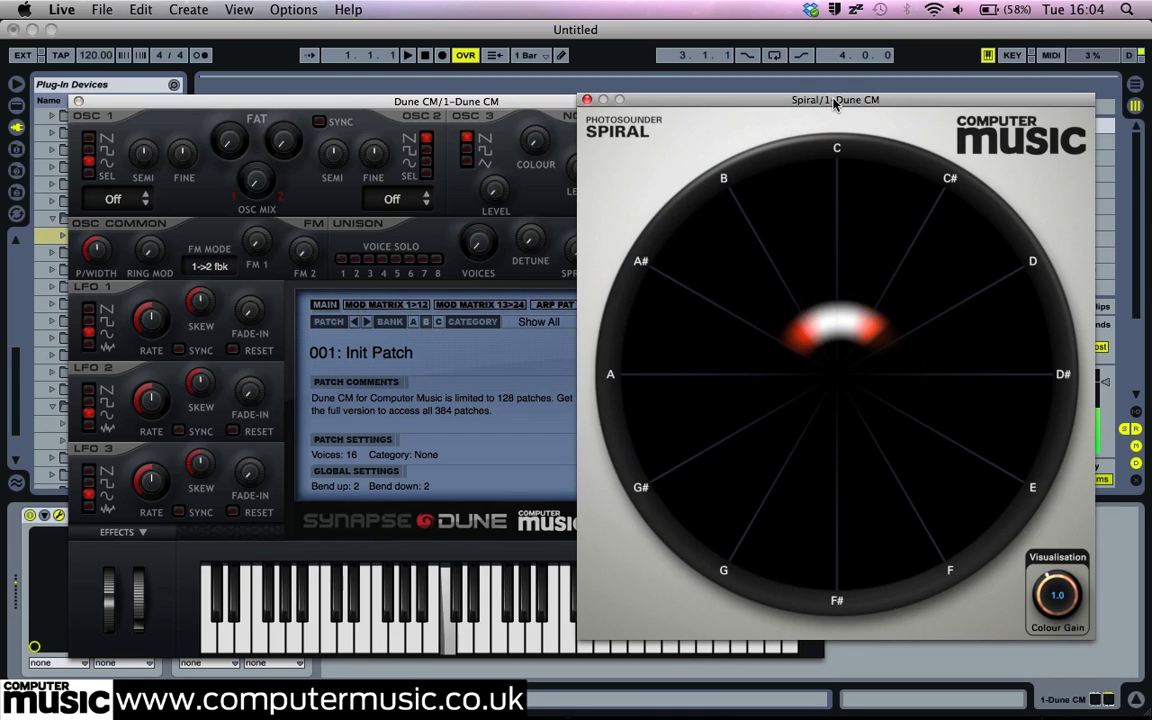
pyautogui.press('k')
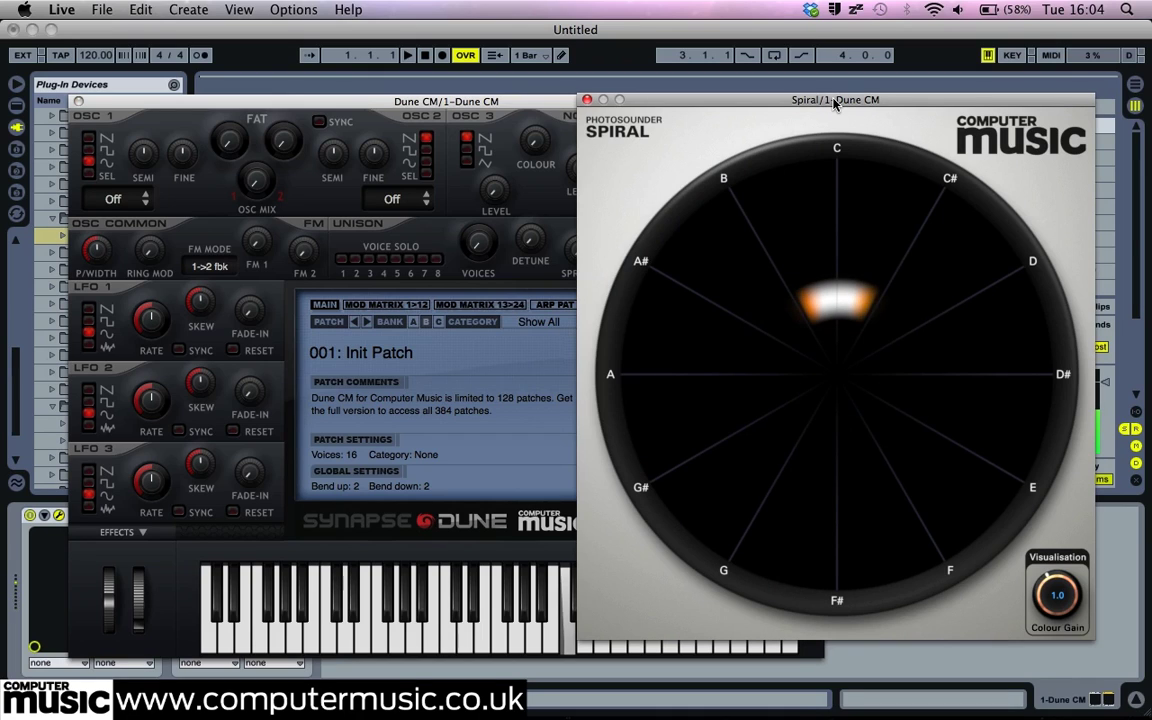
pyautogui.press('x')
pyautogui.press('k')
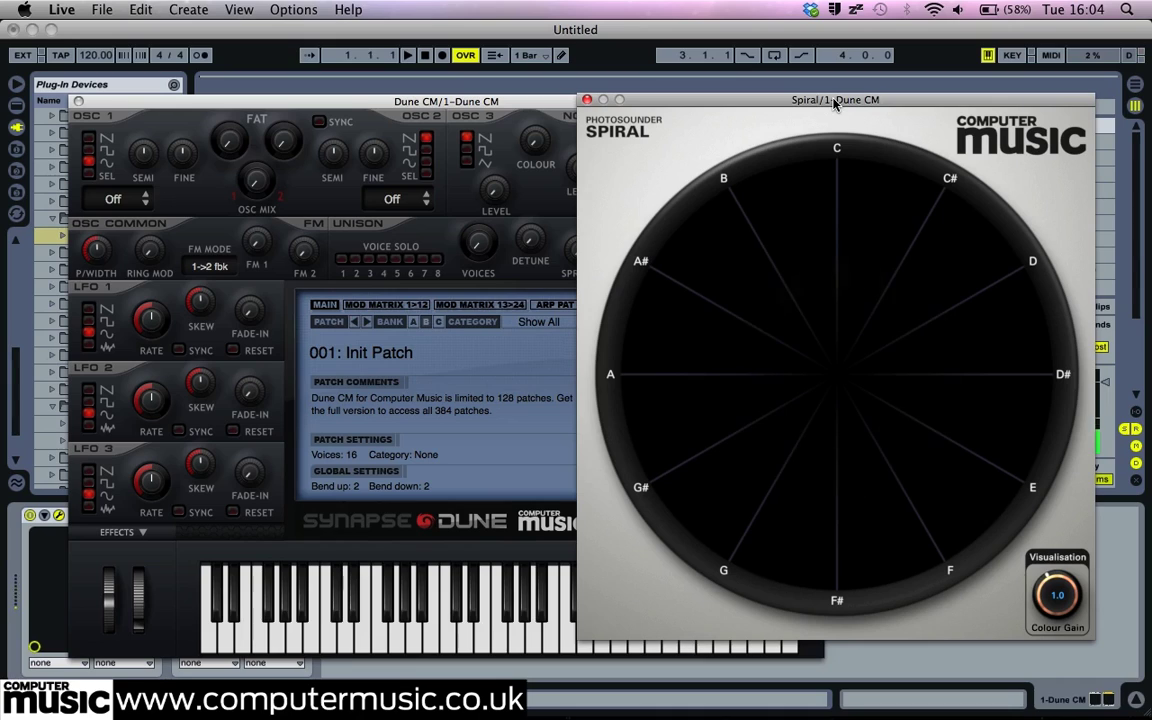
pyautogui.press('k')
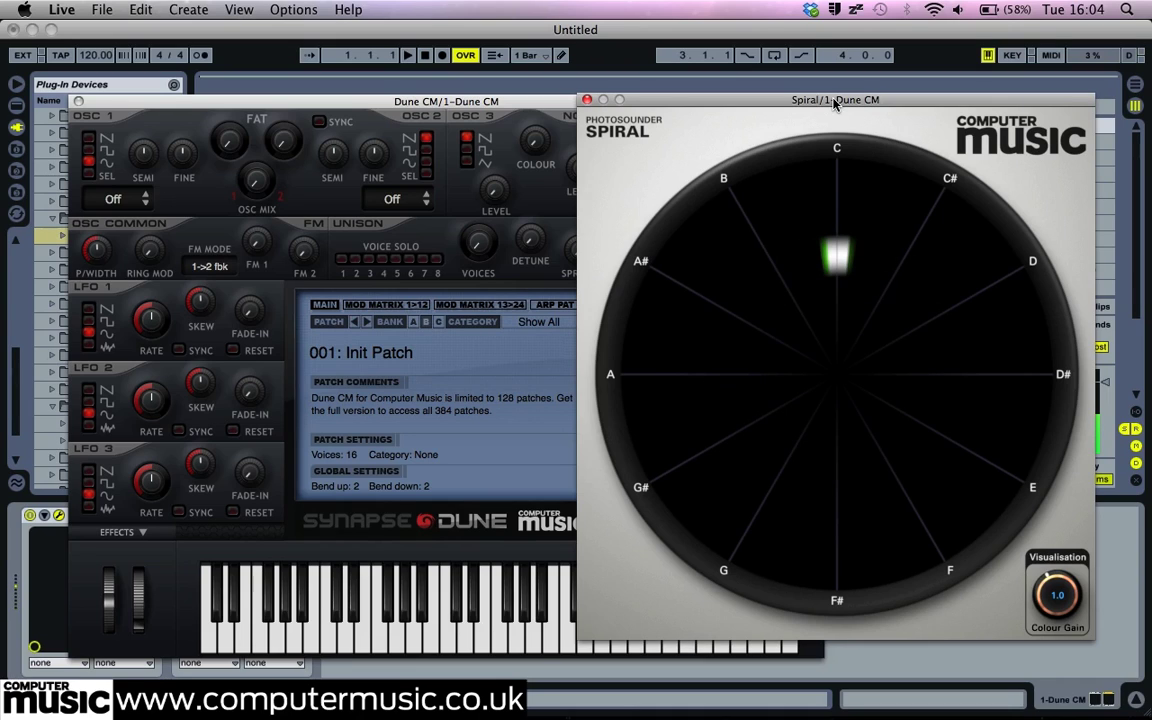
pyautogui.press('k')
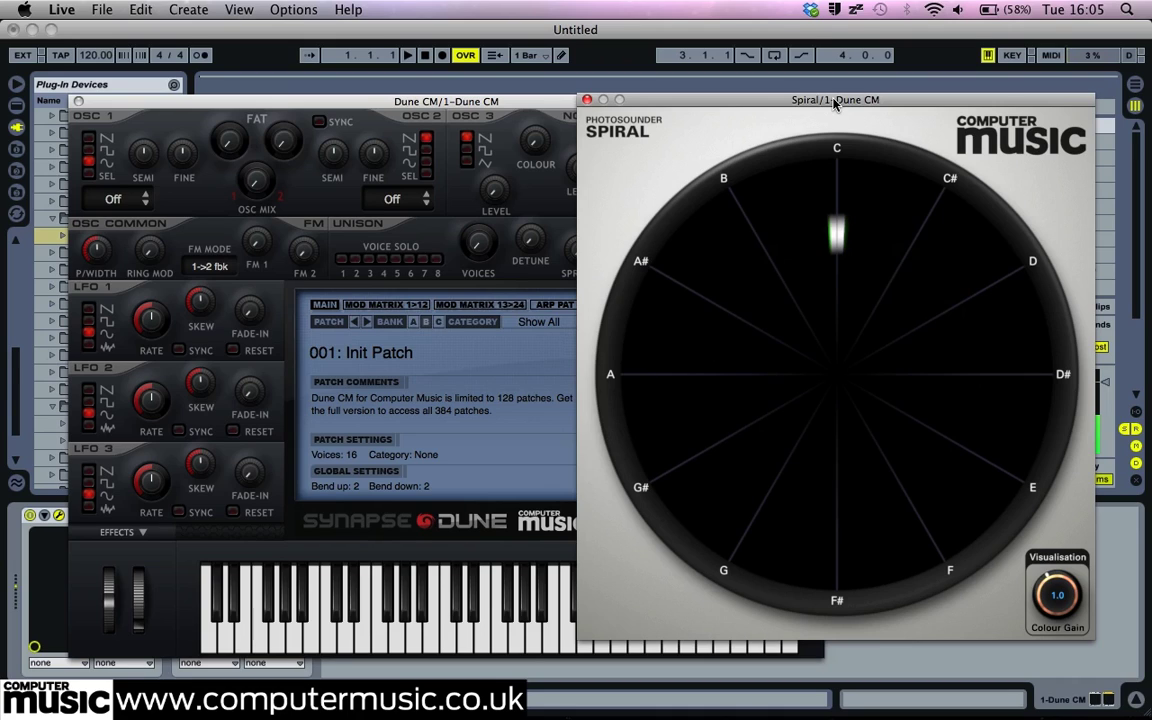
pyautogui.press('k')
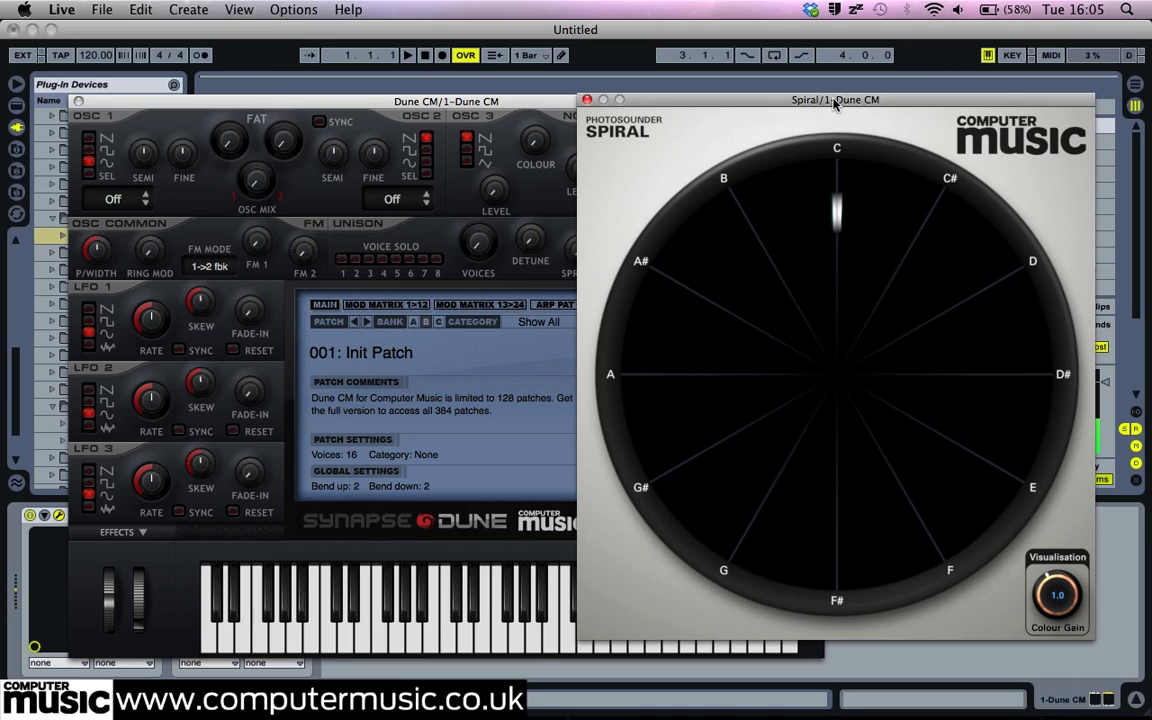
pyautogui.press('k')
pyautogui.press('k')
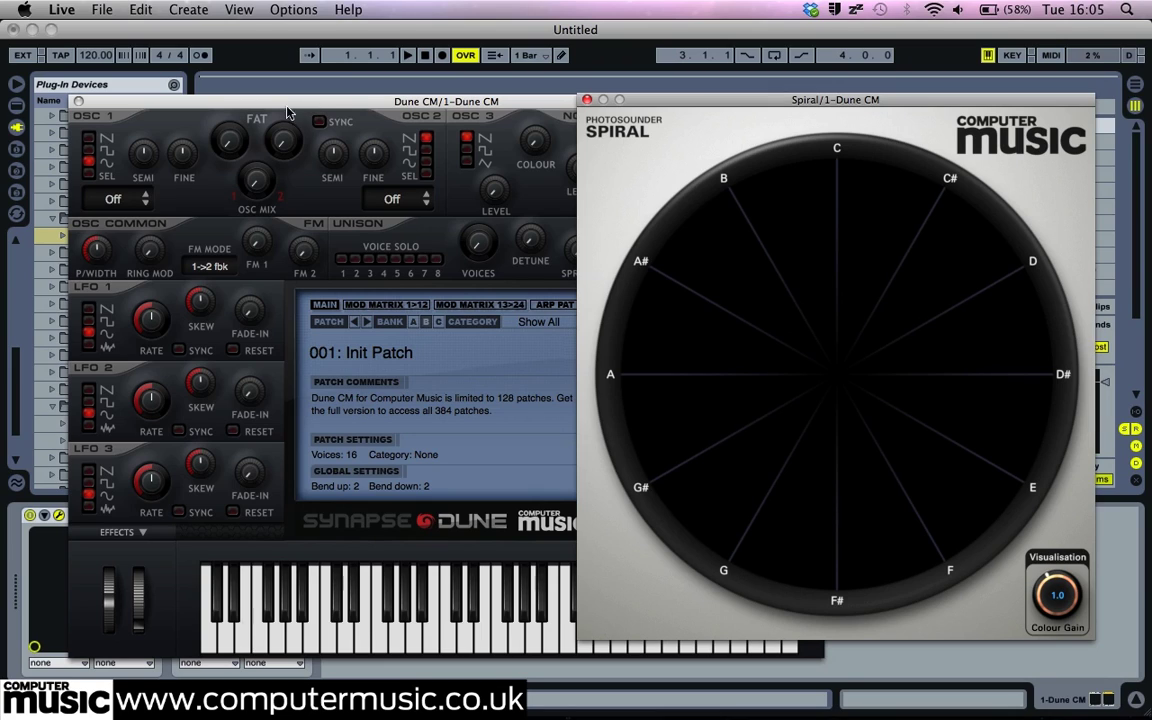
# Step: Set OSC 1 to its top waveform, then play a single note and a C–E–G chord into Spiral
pyautogui.click(90, 138)
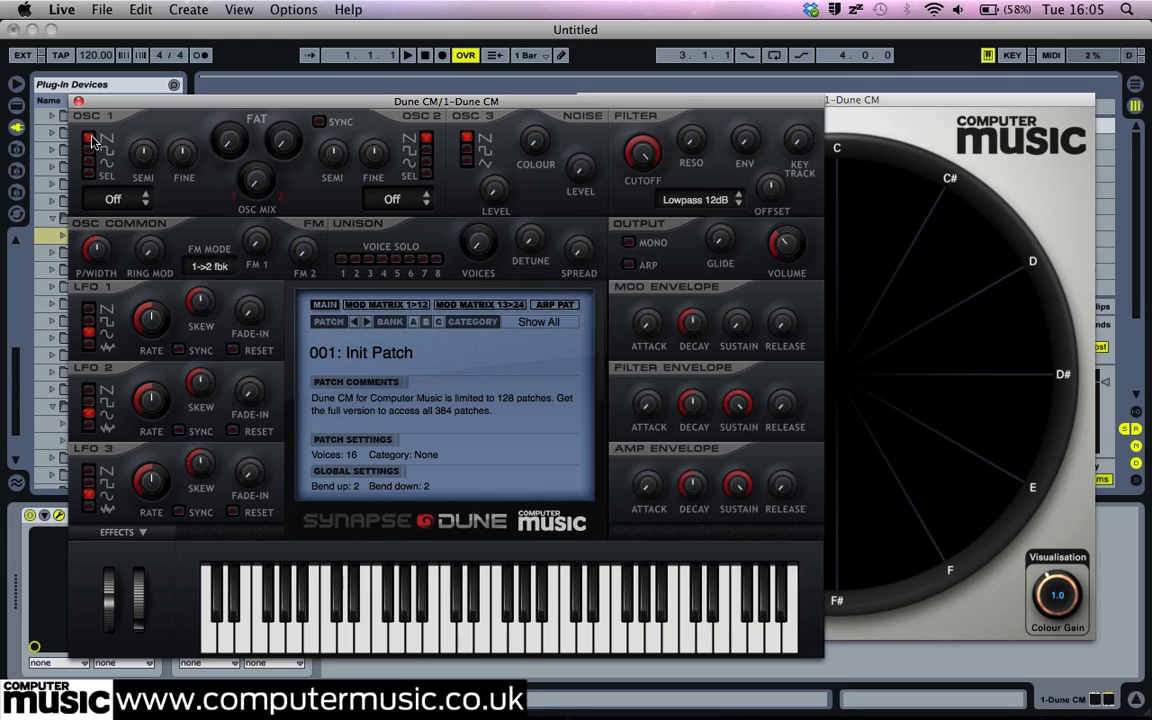
pyautogui.click(860, 104)
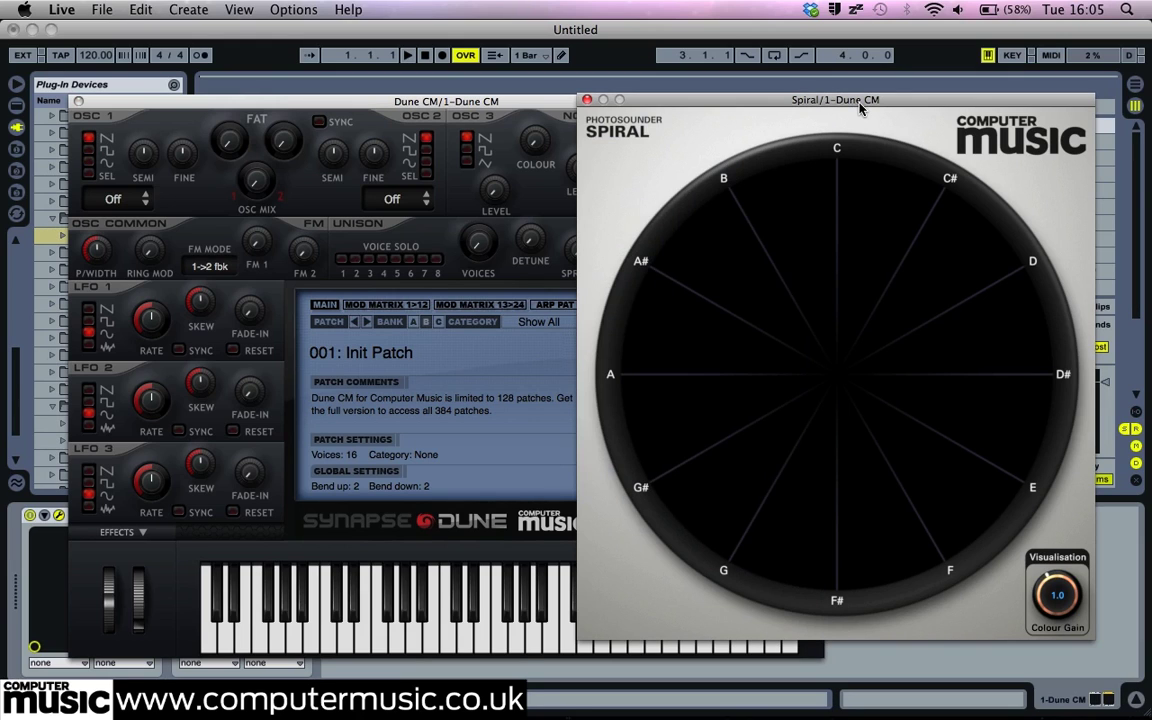
pyautogui.press('a')
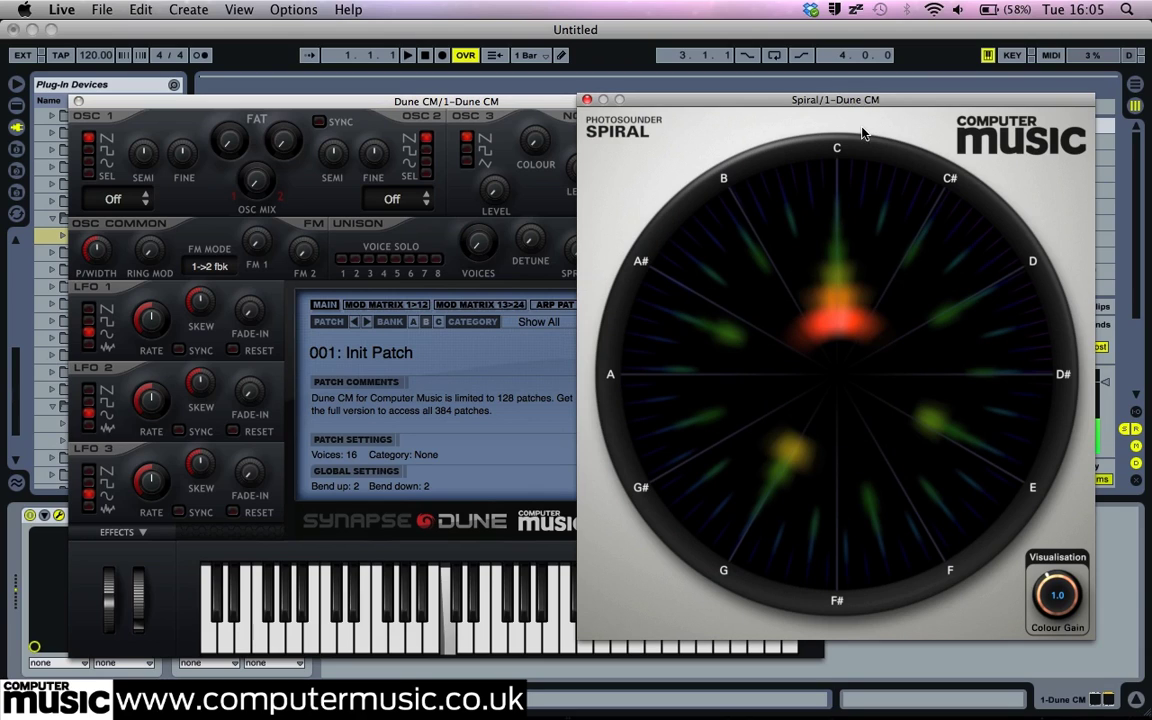
pyautogui.moveTo(848, 303)
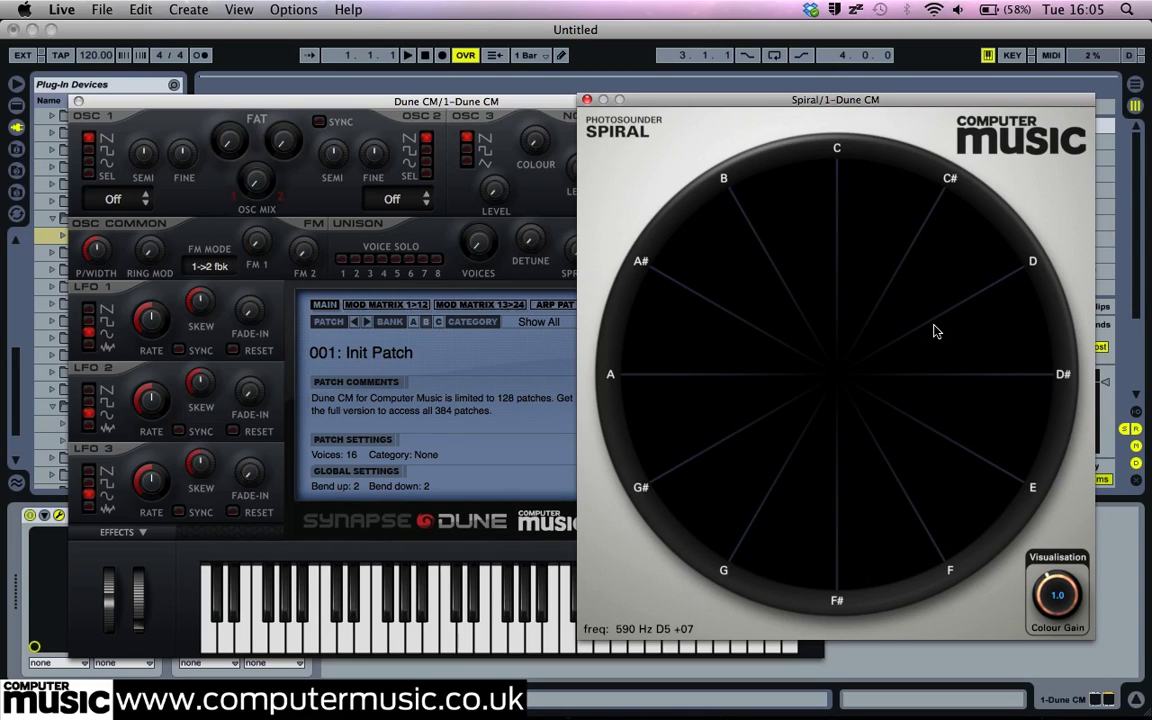
pyautogui.press('a')
pyautogui.press('d')
pyautogui.press('g')
# Step: Lower Spiral's Colour Gain from 1.0 to 0.33 to dim its display
pyautogui.click(186, 125)
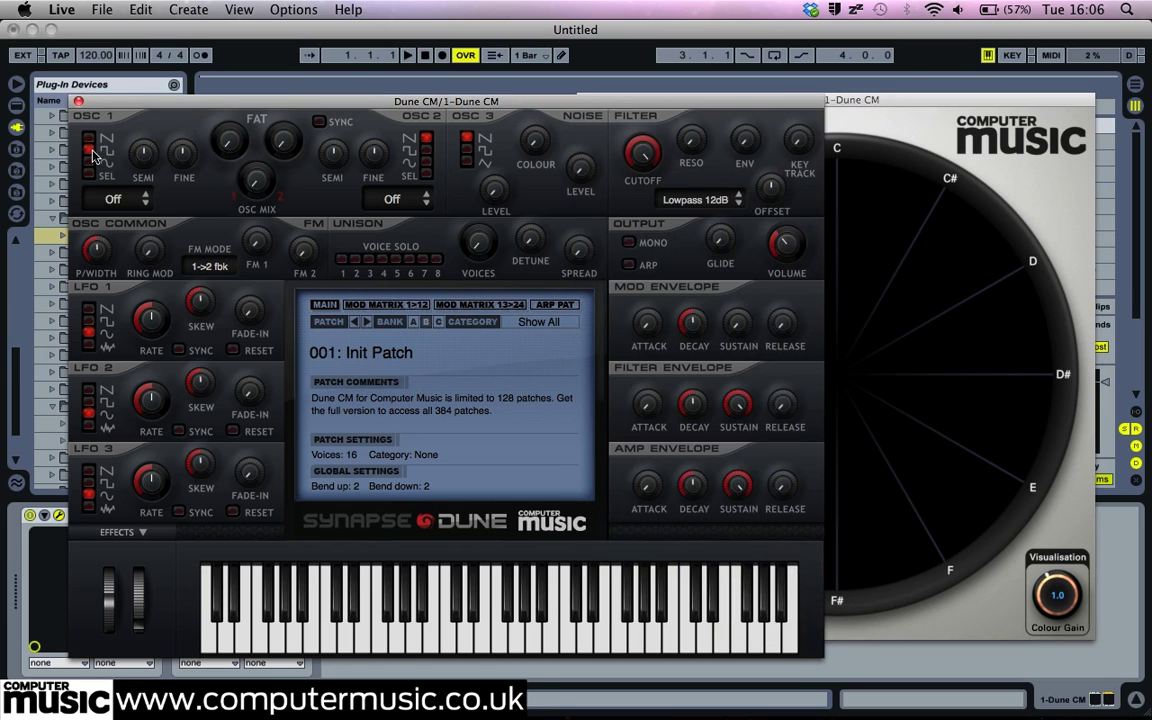
pyautogui.click(842, 103)
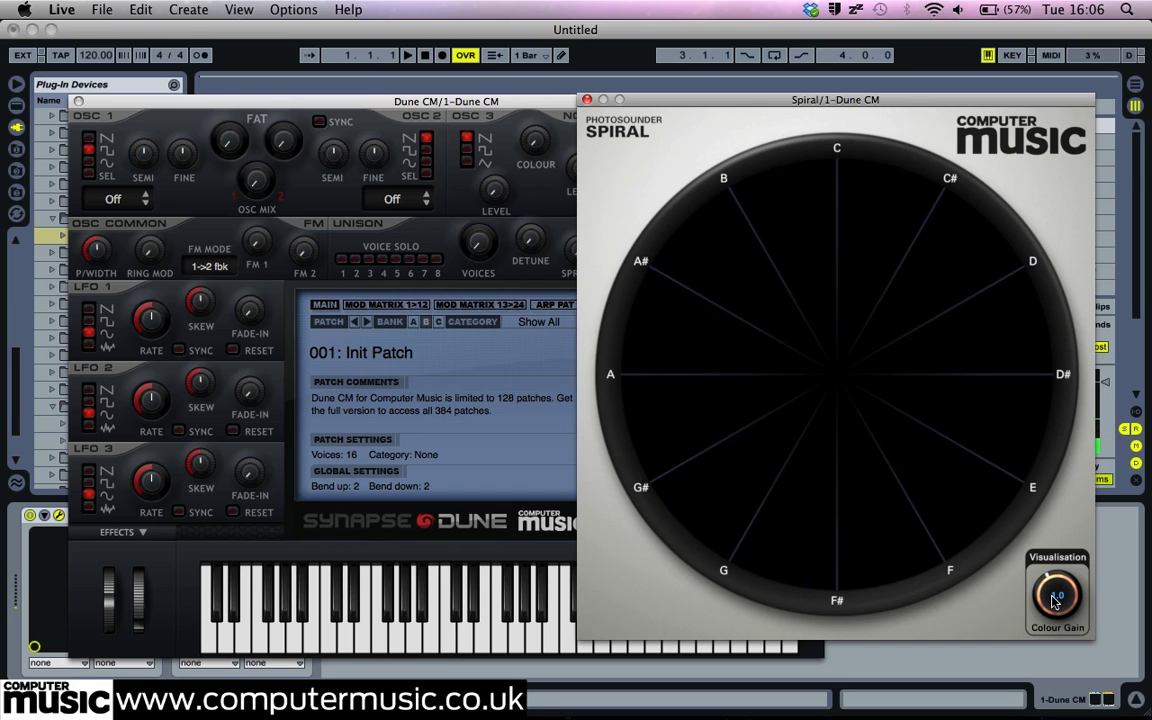
pyautogui.moveTo(1052, 601); pyautogui.dragTo(1047, 624)
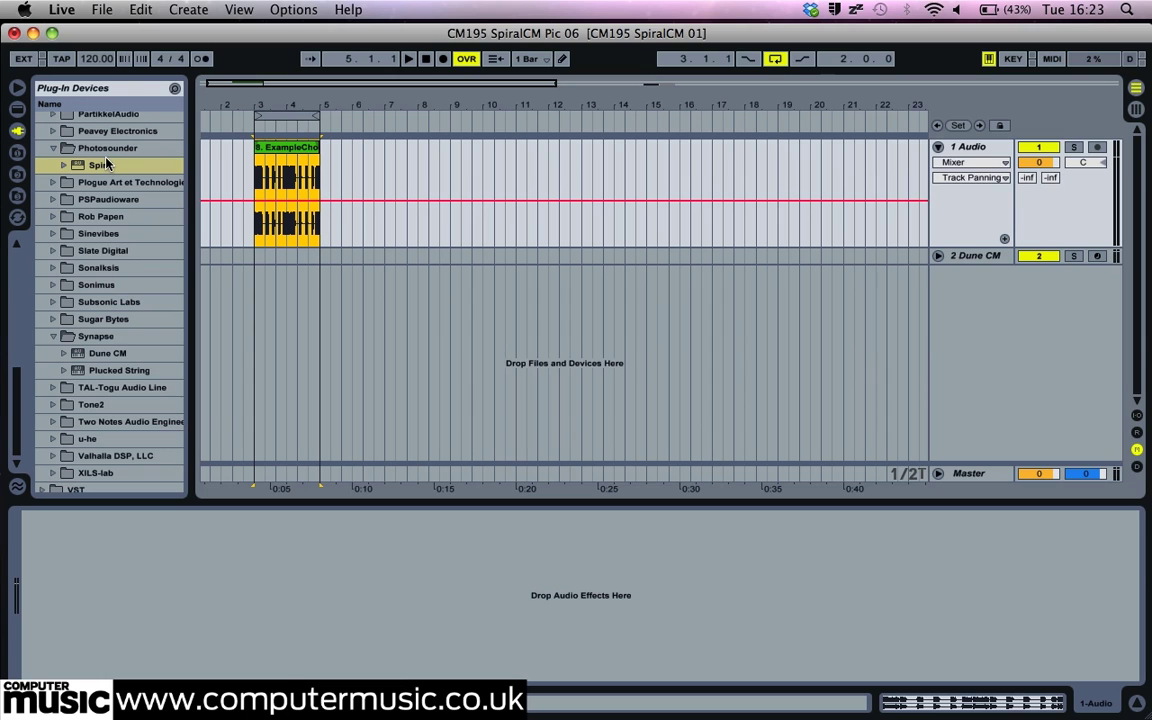
# Step: Add Spiral to the audio track holding the chord clip and move its window aside
pyautogui.click(106, 164)
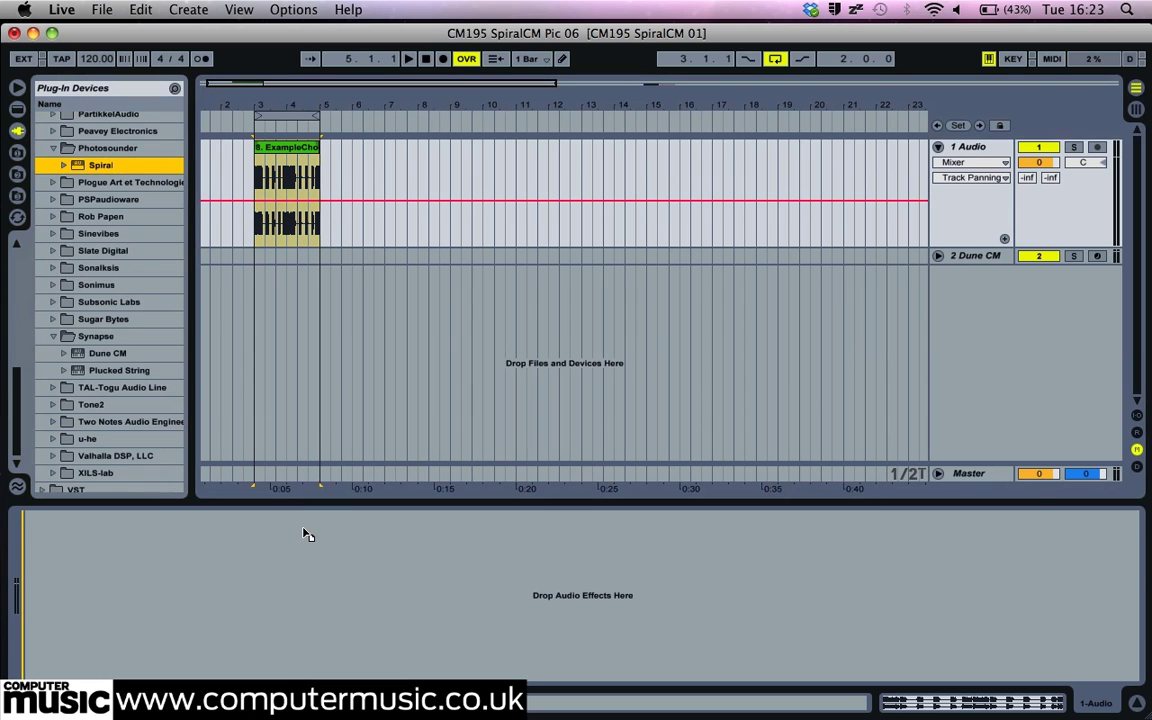
pyautogui.moveTo(307, 535); pyautogui.dragTo(305, 536)
pyautogui.moveTo(274, 165); pyautogui.dragTo(611, 83)
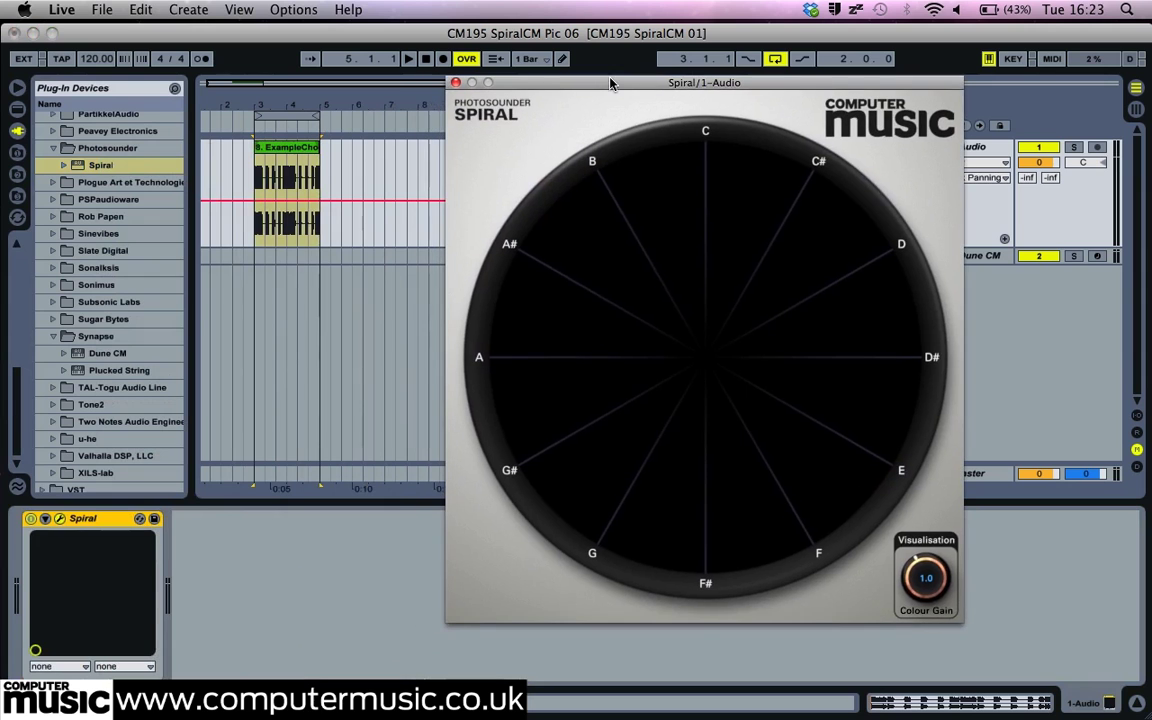
pyautogui.click(258, 180)
# Step: Play the Pad 4 chord clip and lower Spiral's Colour Gain to 0.56
pyautogui.press('space')
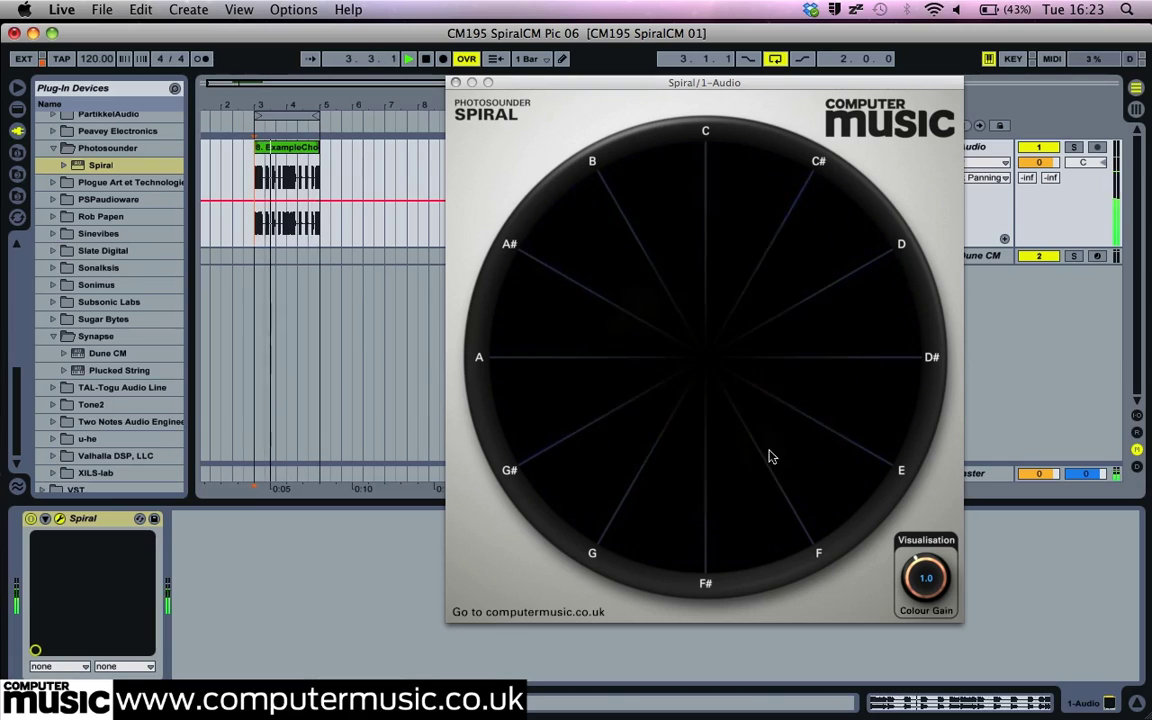
pyautogui.moveTo(922, 572); pyautogui.dragTo(914, 584)
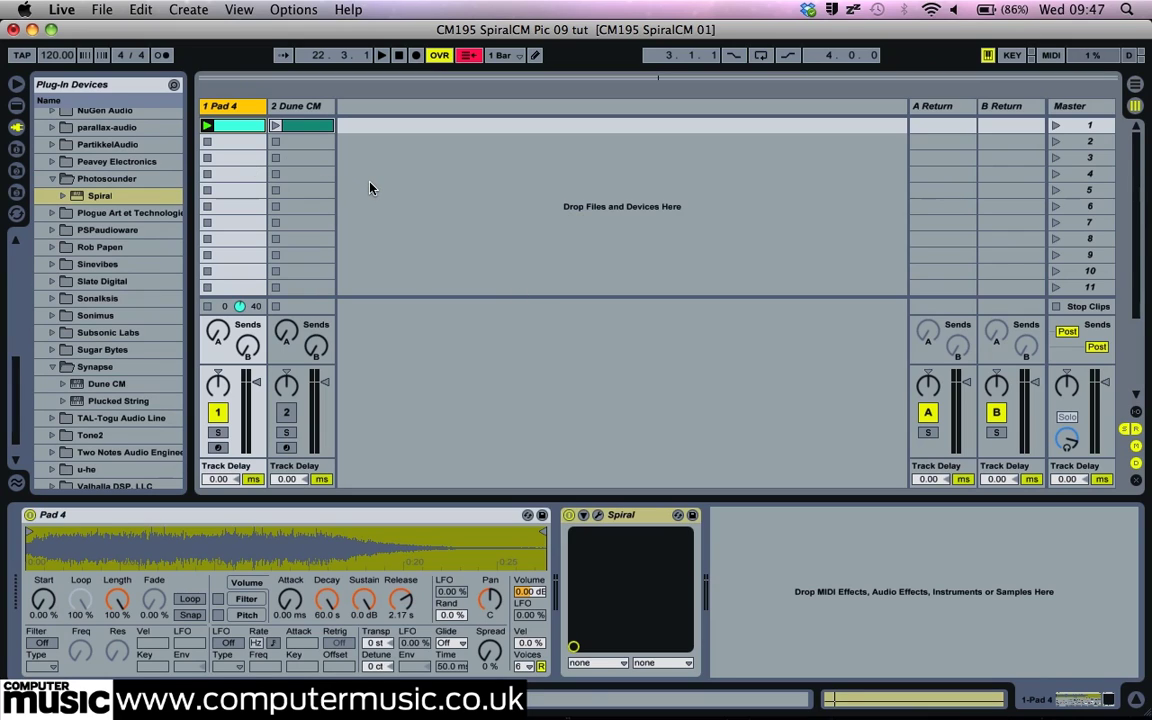
pyautogui.press('space')
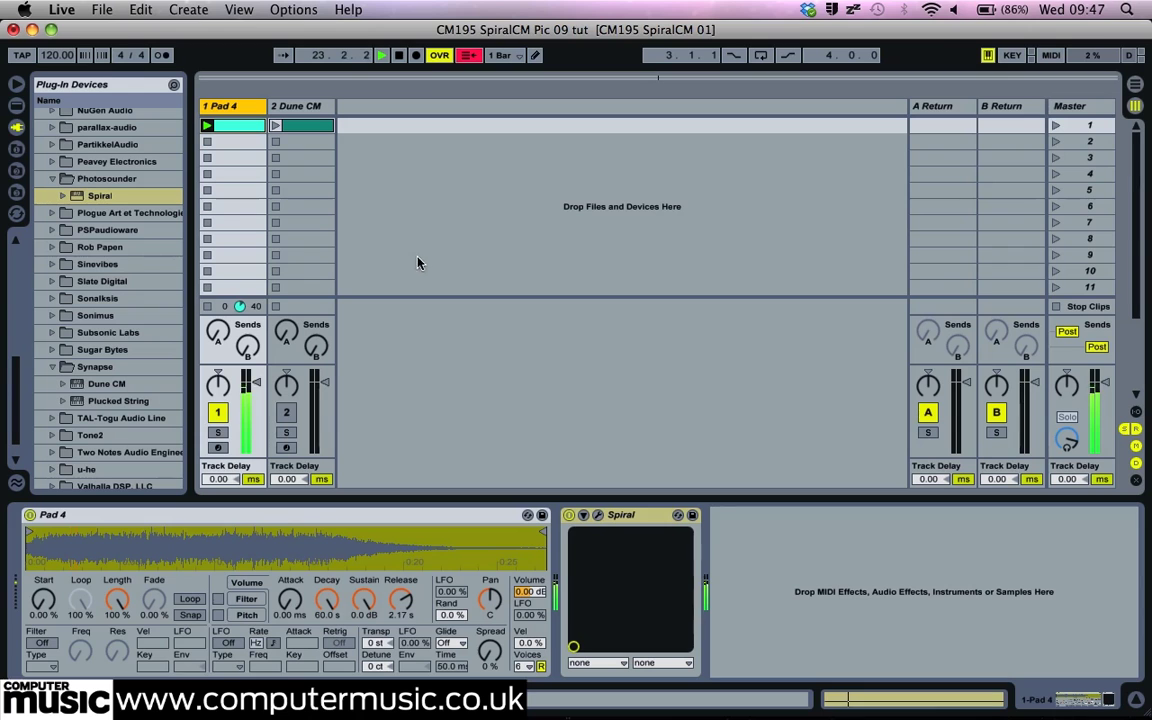
pyautogui.click(598, 515)
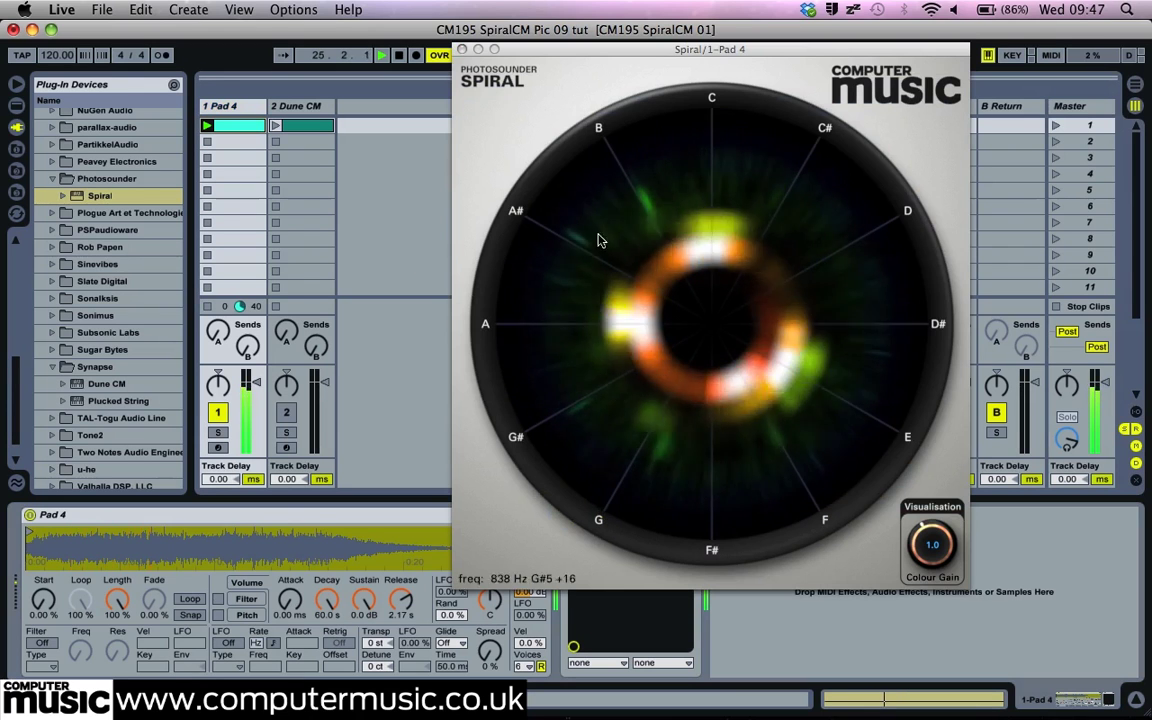
pyautogui.moveTo(918, 540); pyautogui.dragTo(906, 569)
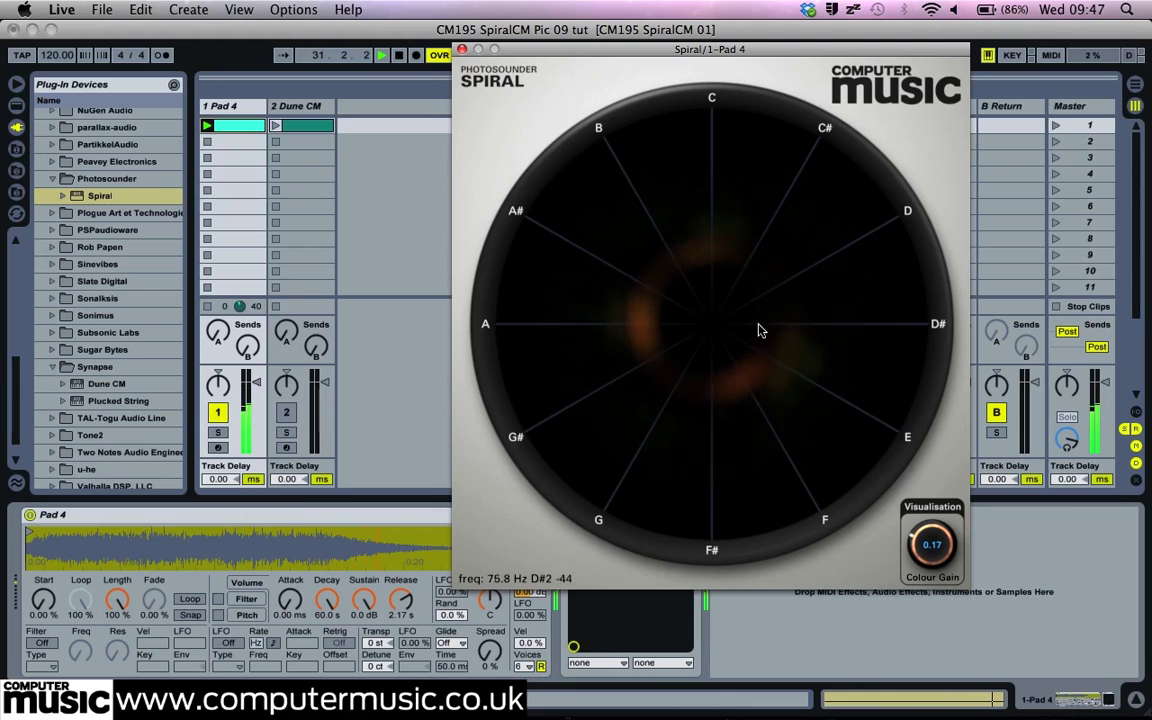
pyautogui.doubleClick(932, 544)
# Step: Close Pad 4's Spiral window and open the Dune CM track's synth editor
pyautogui.click(462, 49)
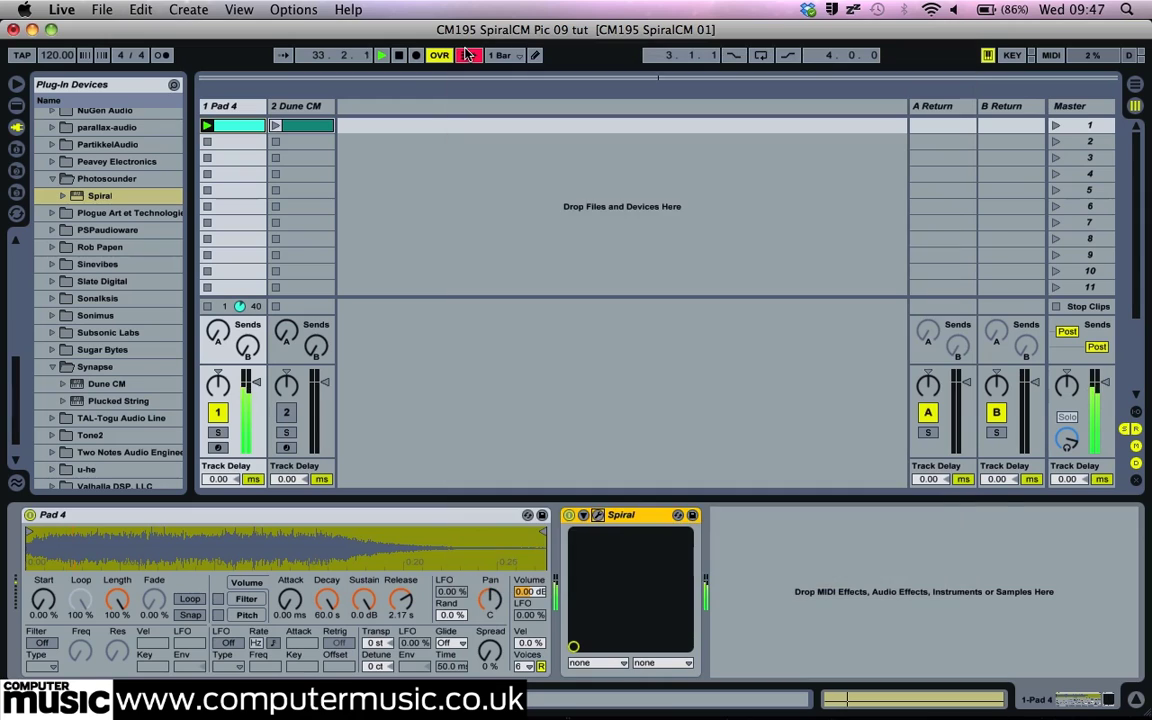
pyautogui.click(320, 107)
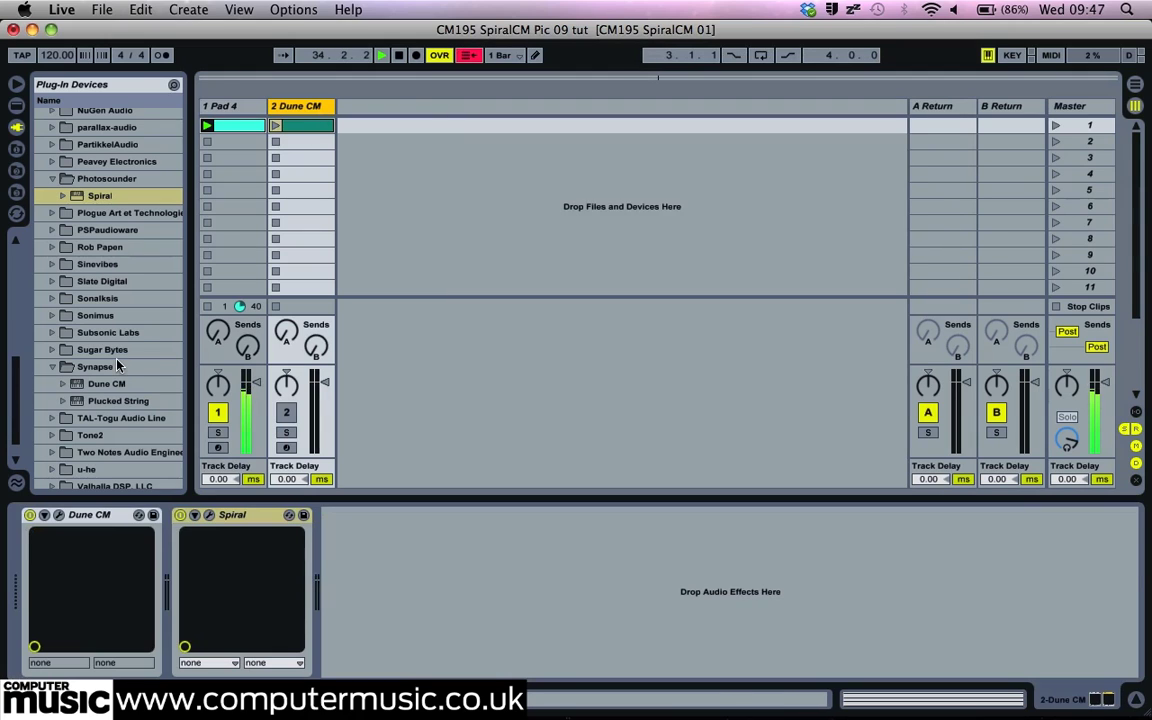
pyautogui.click(59, 515)
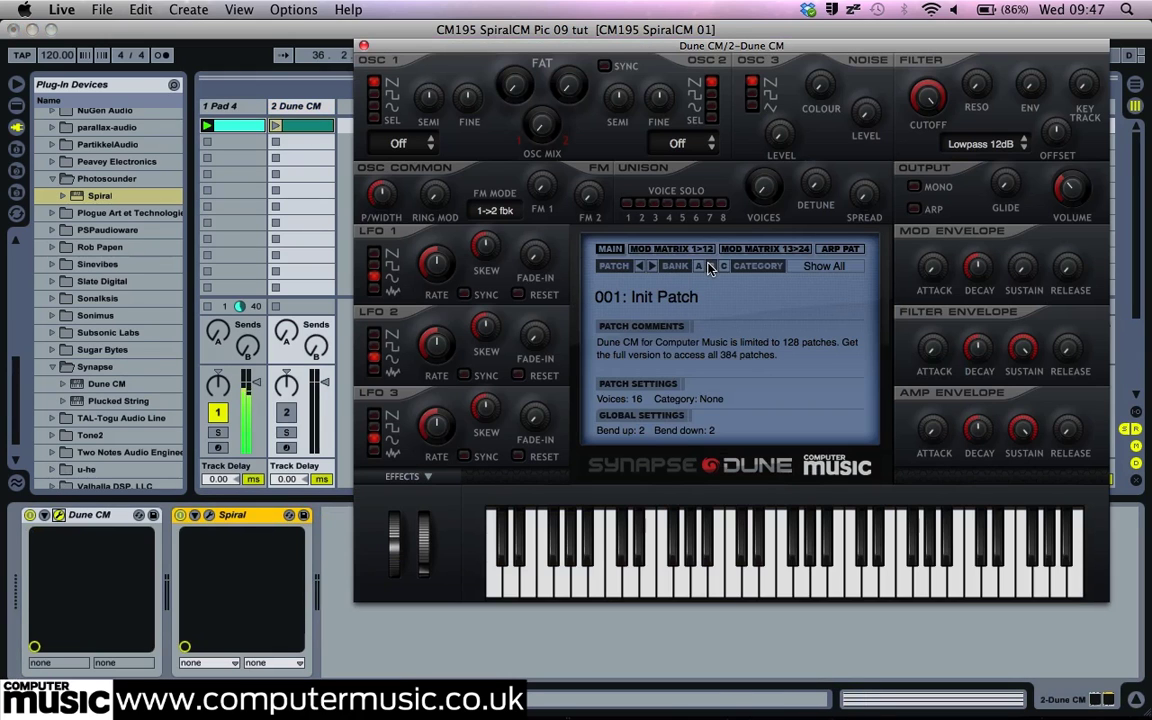
# Step: Launch the Dune CM clip and open the track's Spiral visualiser
pyautogui.doubleClick(299, 127)
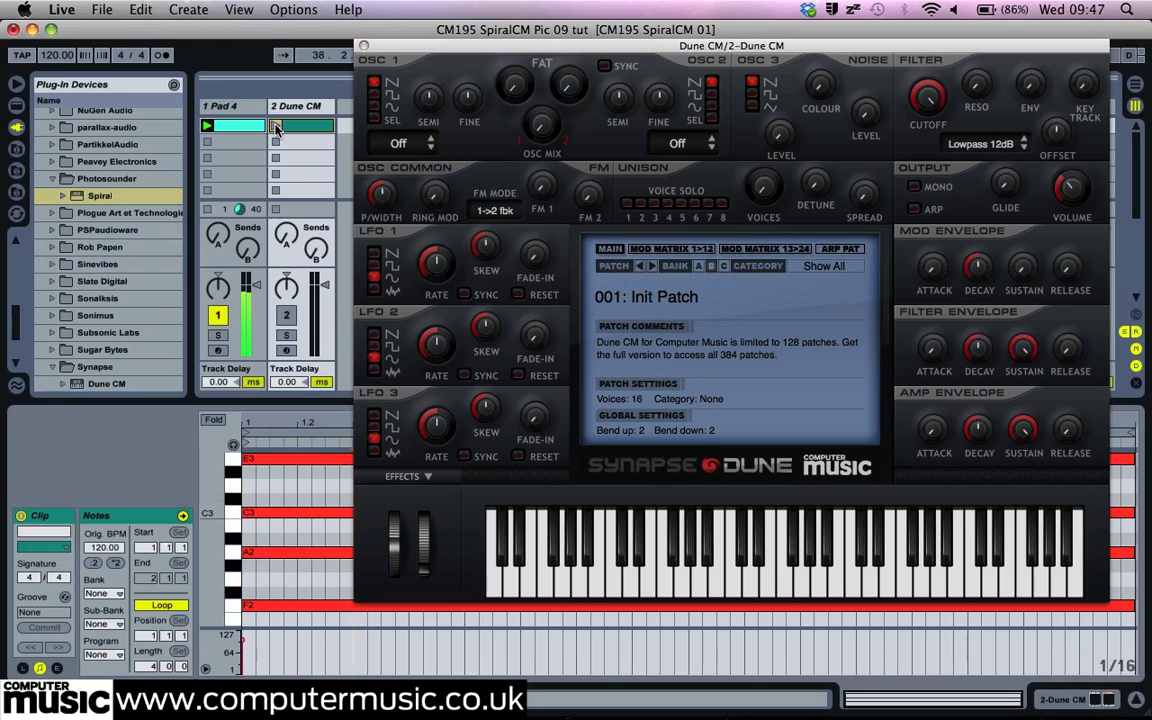
pyautogui.click(276, 127)
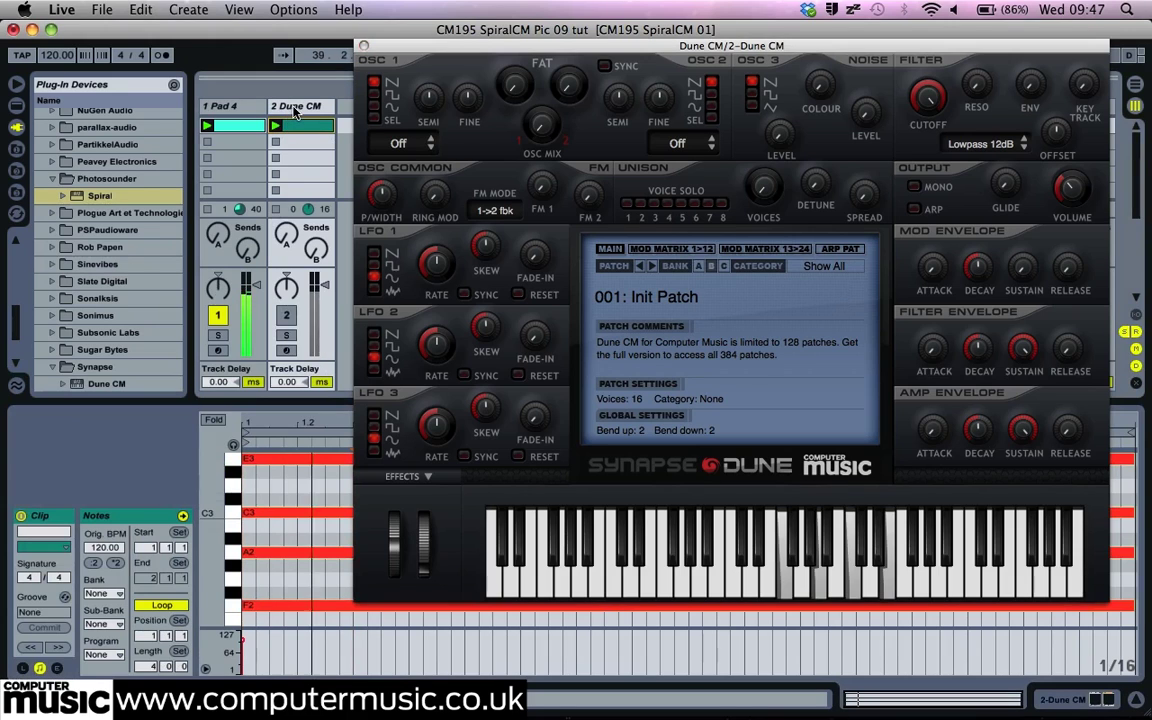
pyautogui.doubleClick(295, 107)
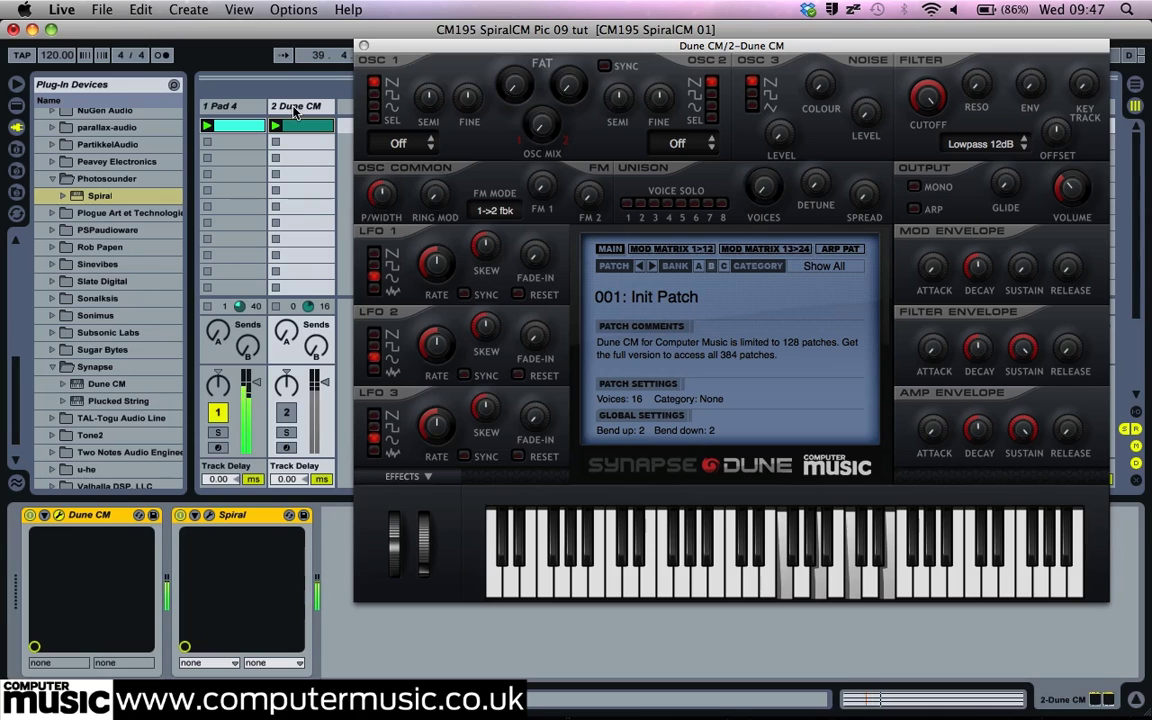
pyautogui.click(208, 516)
# Step: Place Dune CM's Spiral window on the right and Pad 4's Spiral window on the left
pyautogui.moveTo(551, 37); pyautogui.dragTo(766, 52)
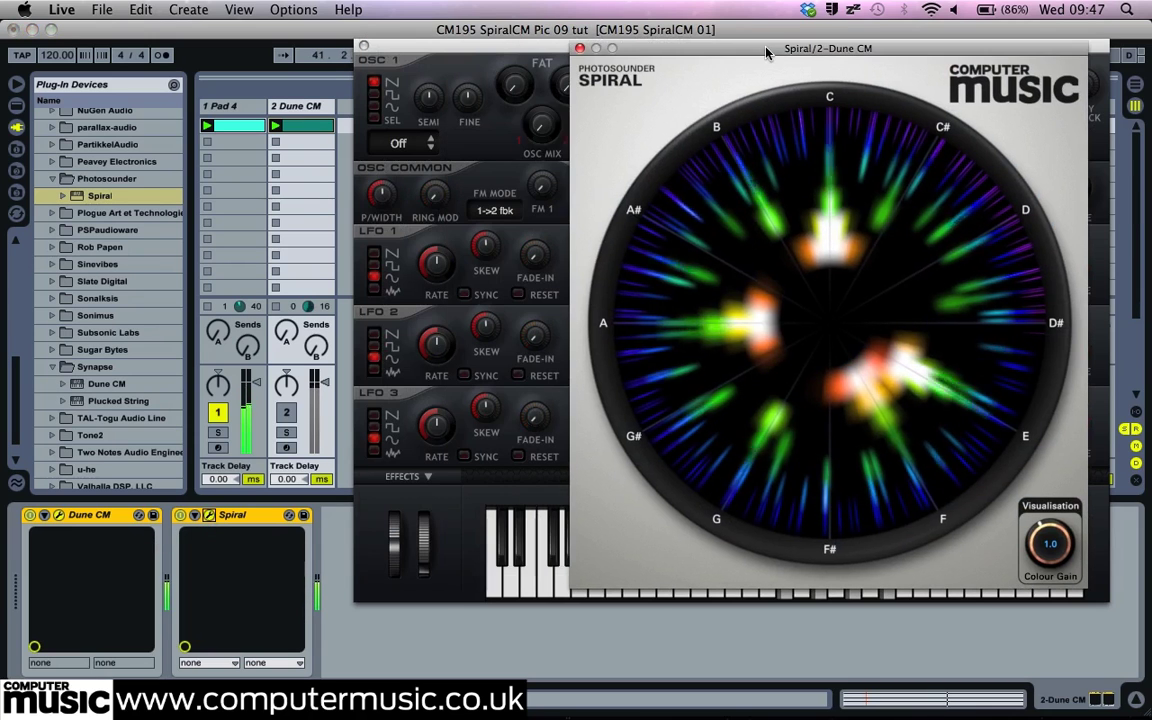
pyautogui.click(214, 107)
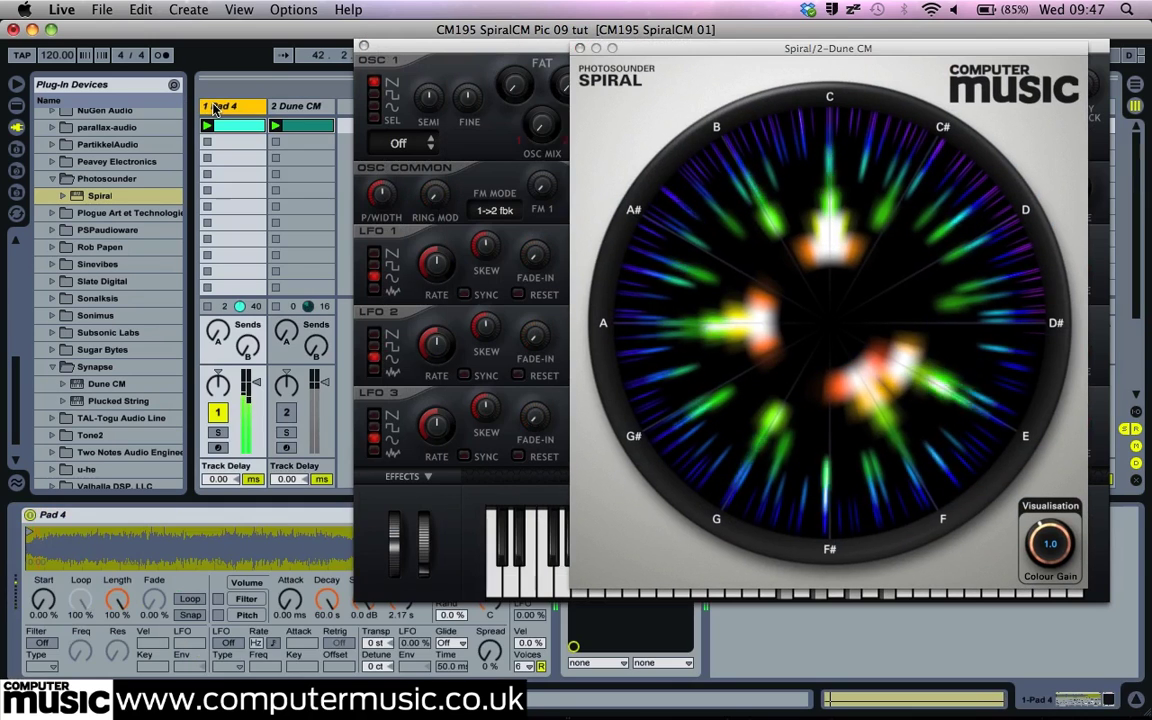
pyautogui.click(500, 312)
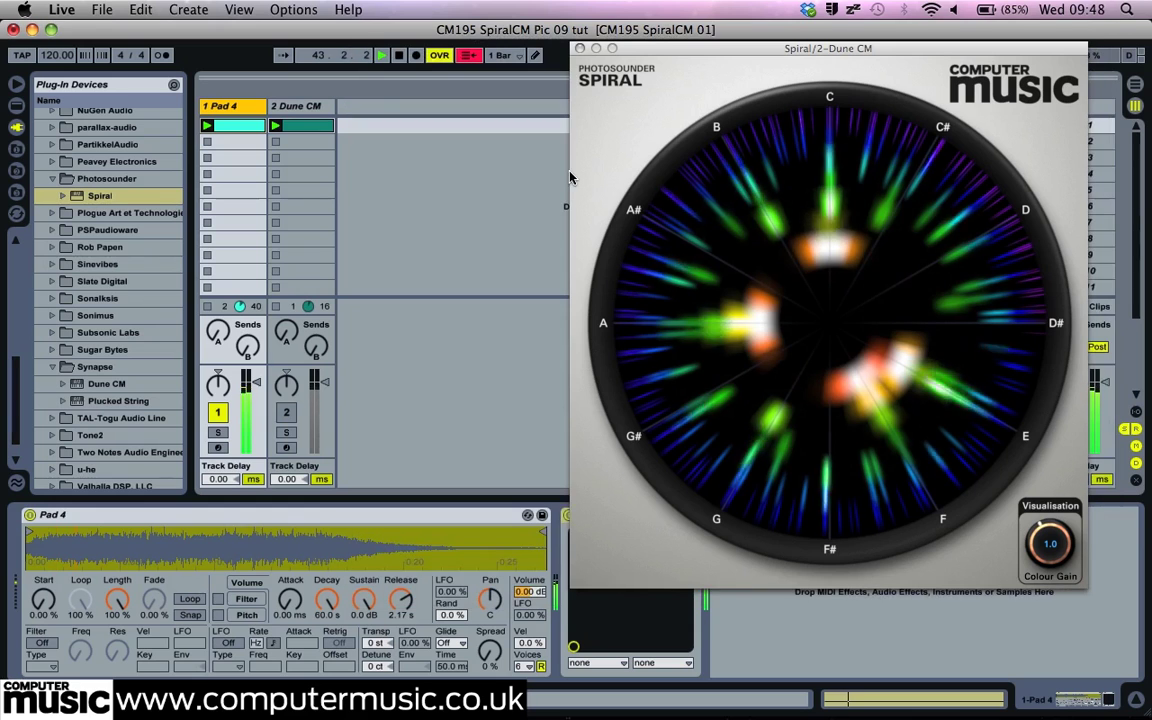
pyautogui.moveTo(700, 48); pyautogui.dragTo(756, 62)
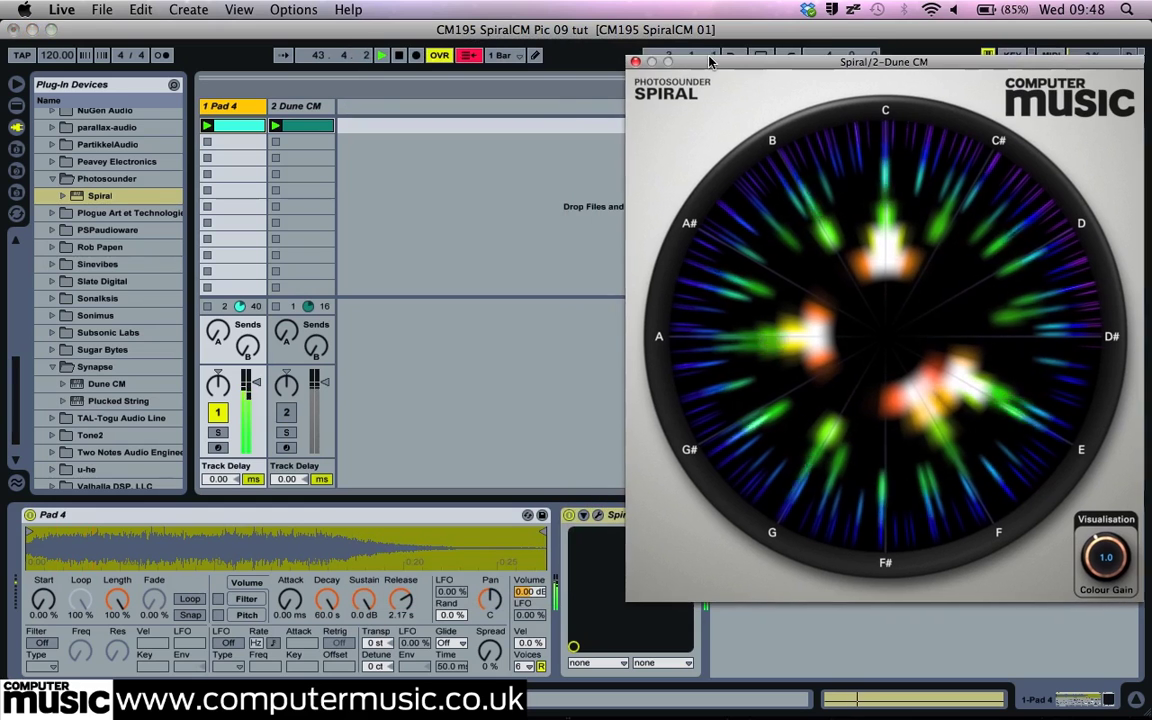
pyautogui.click(598, 514)
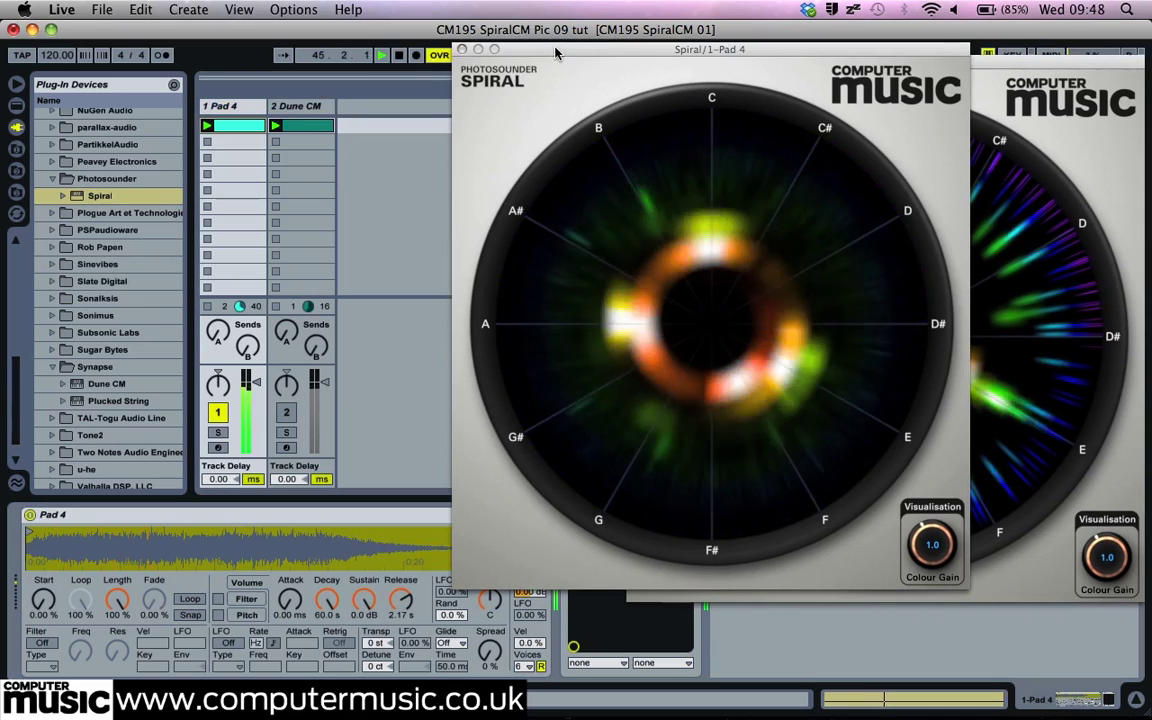
pyautogui.moveTo(556, 52); pyautogui.dragTo(196, 62)
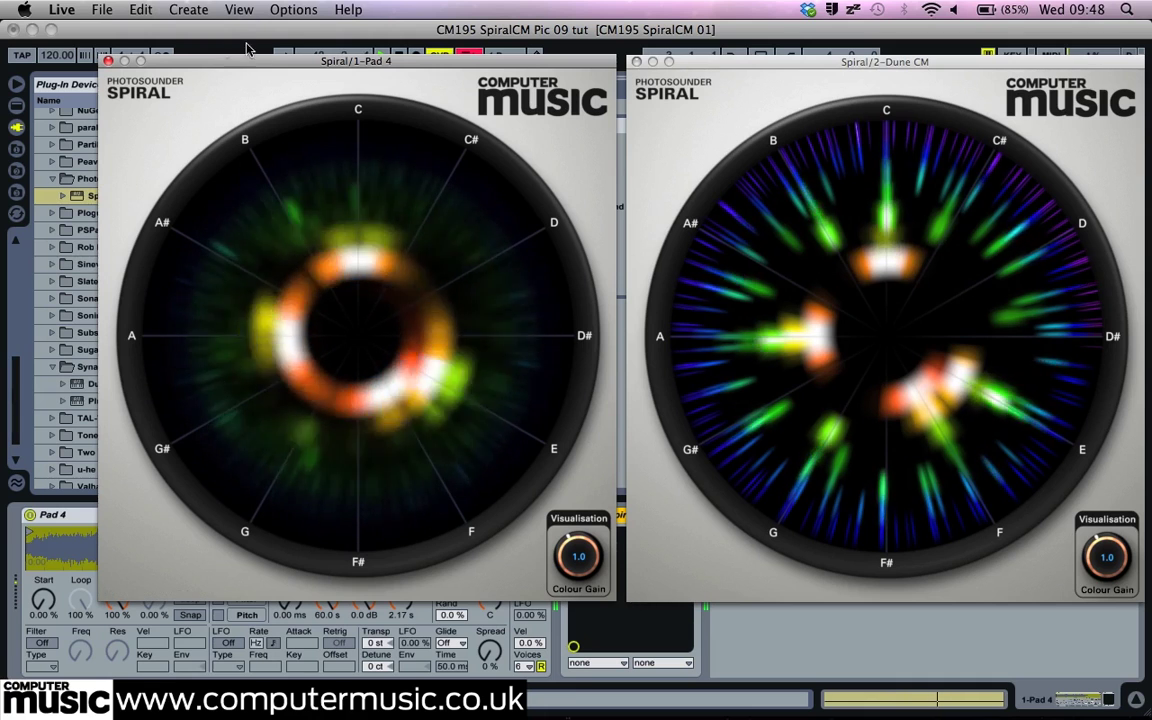
# Step: Close Pad 4's Spiral and reopen the Dune CM editor, moved left beside its visualiser
pyautogui.click(109, 61)
pyautogui.click(296, 106)
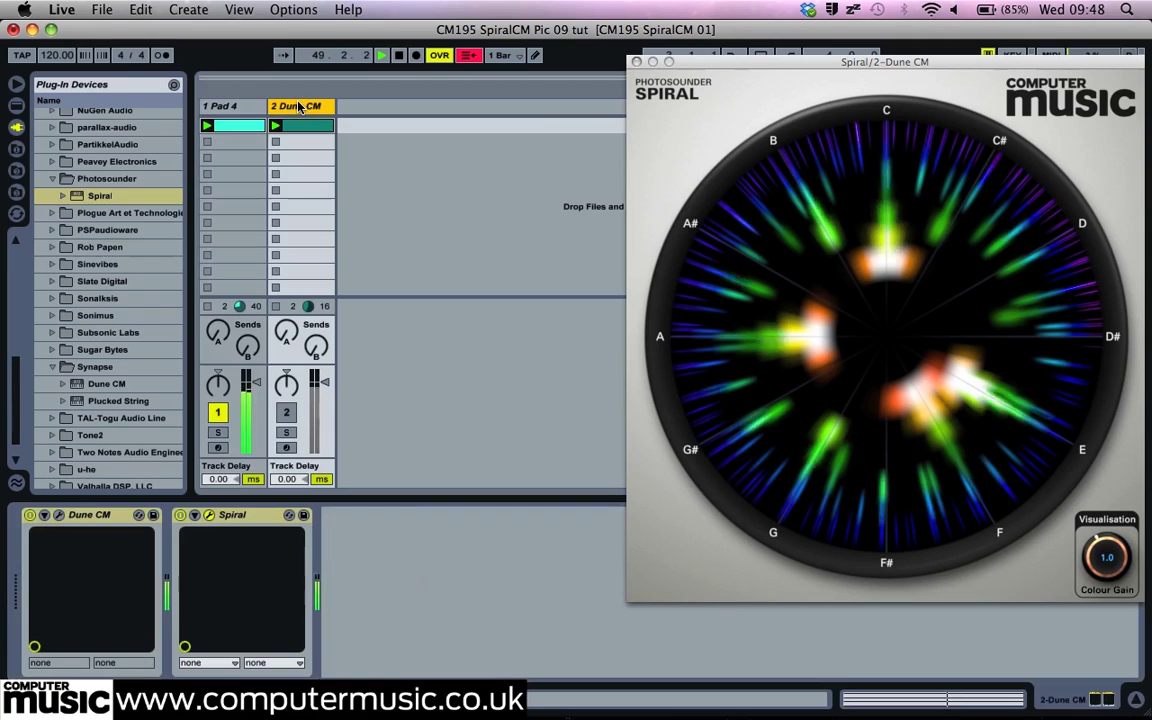
pyautogui.click(58, 515)
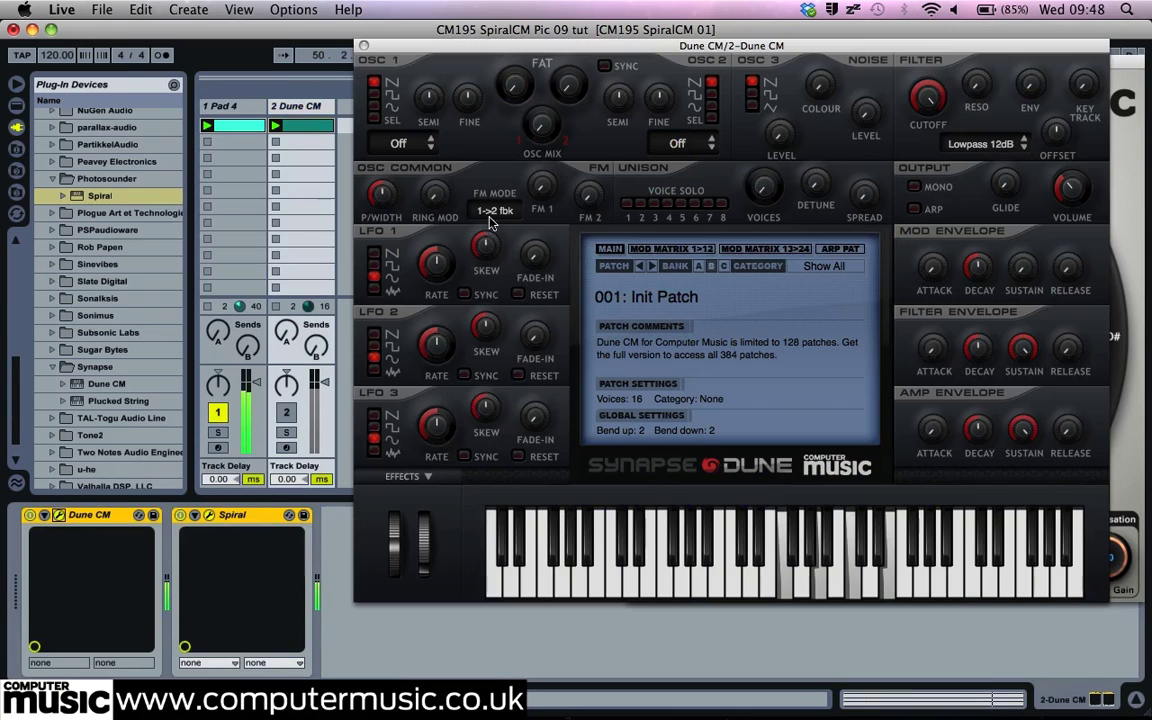
pyautogui.moveTo(681, 45); pyautogui.dragTo(335, 62)
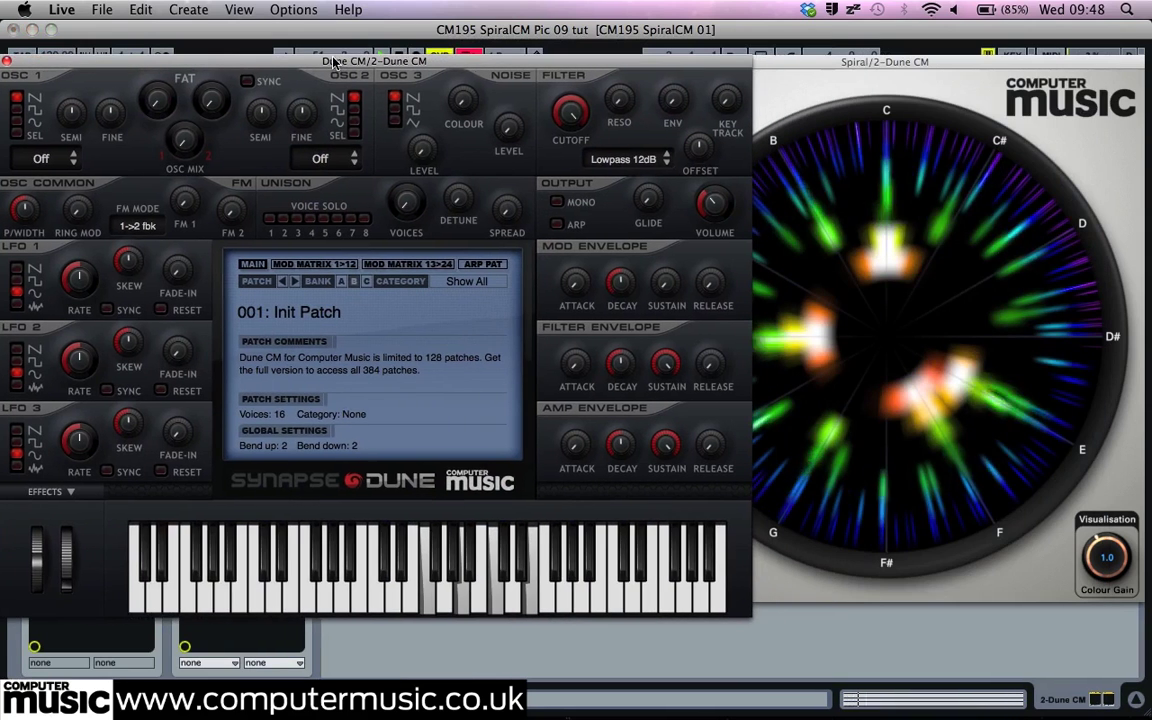
# Step: Set Dune CM's cutoff to 81%, detune about 16%, noise level 51% and FAT 26%
pyautogui.moveTo(572, 124); pyautogui.dragTo(577, 145)
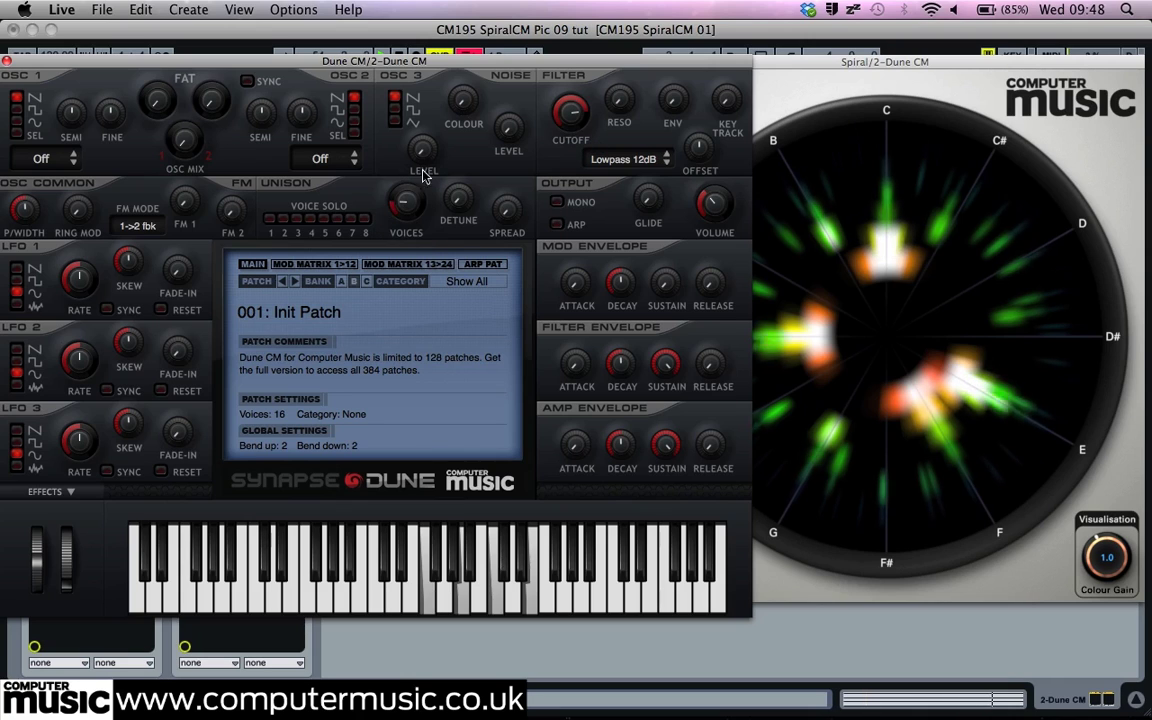
pyautogui.moveTo(459, 203); pyautogui.dragTo(518, 116)
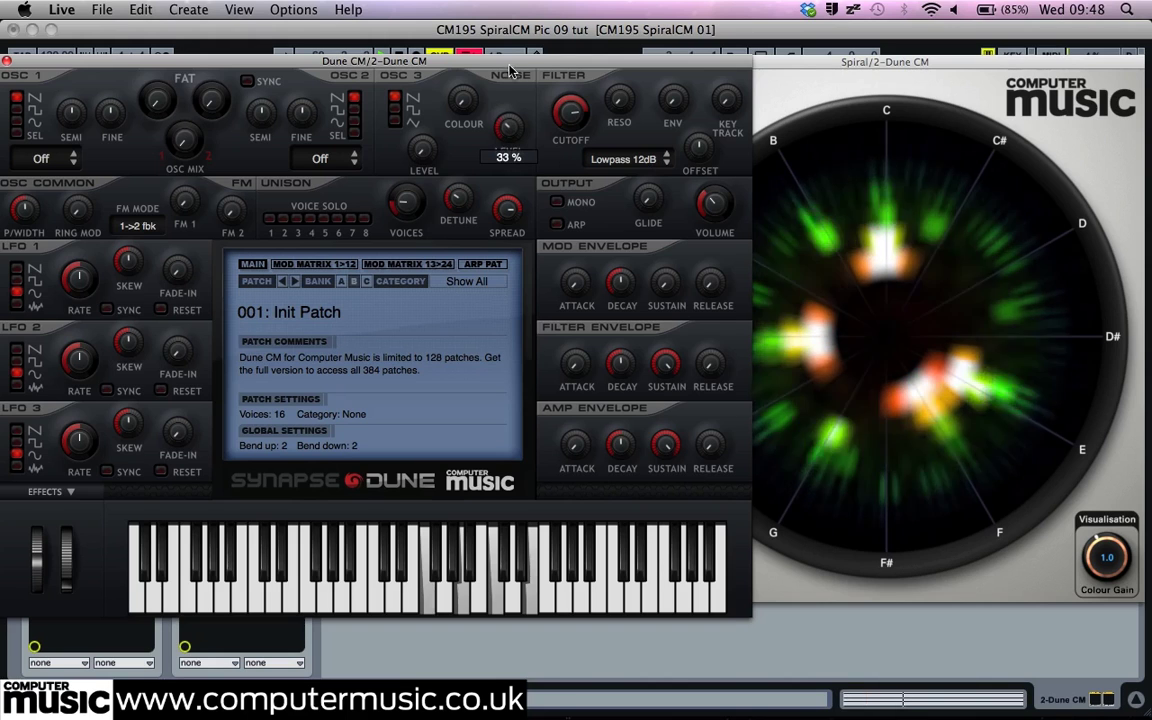
pyautogui.moveTo(507, 132); pyautogui.dragTo(513, 45)
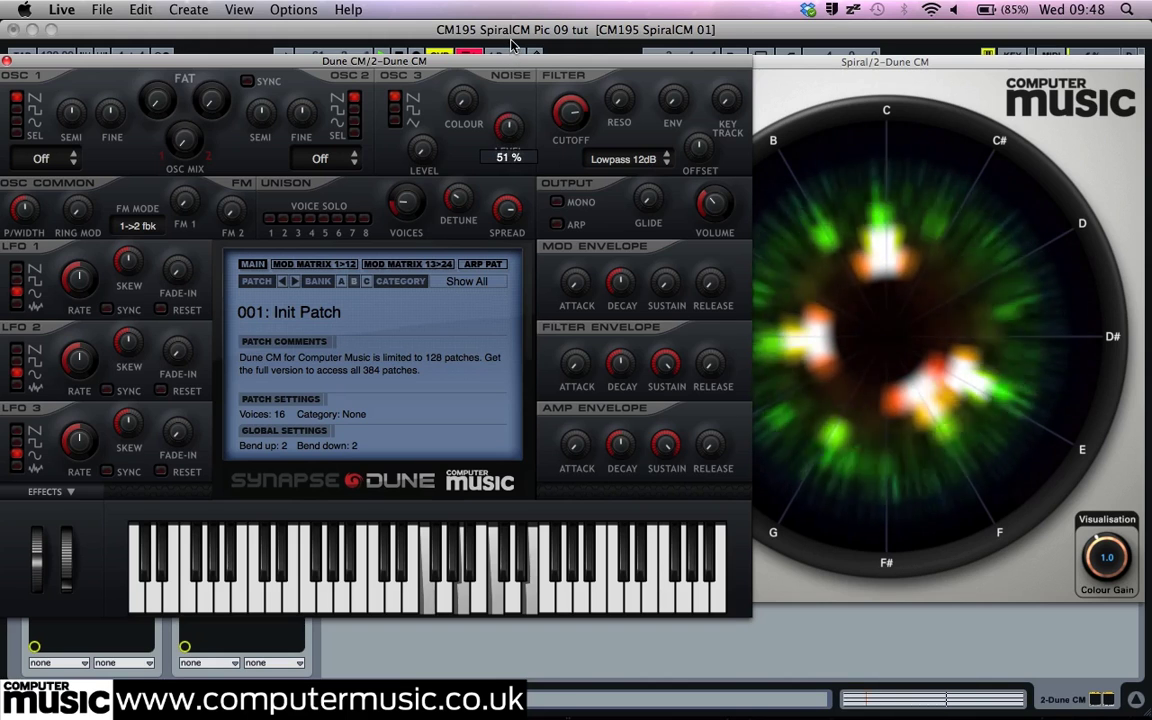
pyautogui.click(157, 88)
pyautogui.moveTo(157, 88); pyautogui.dragTo(158, 60)
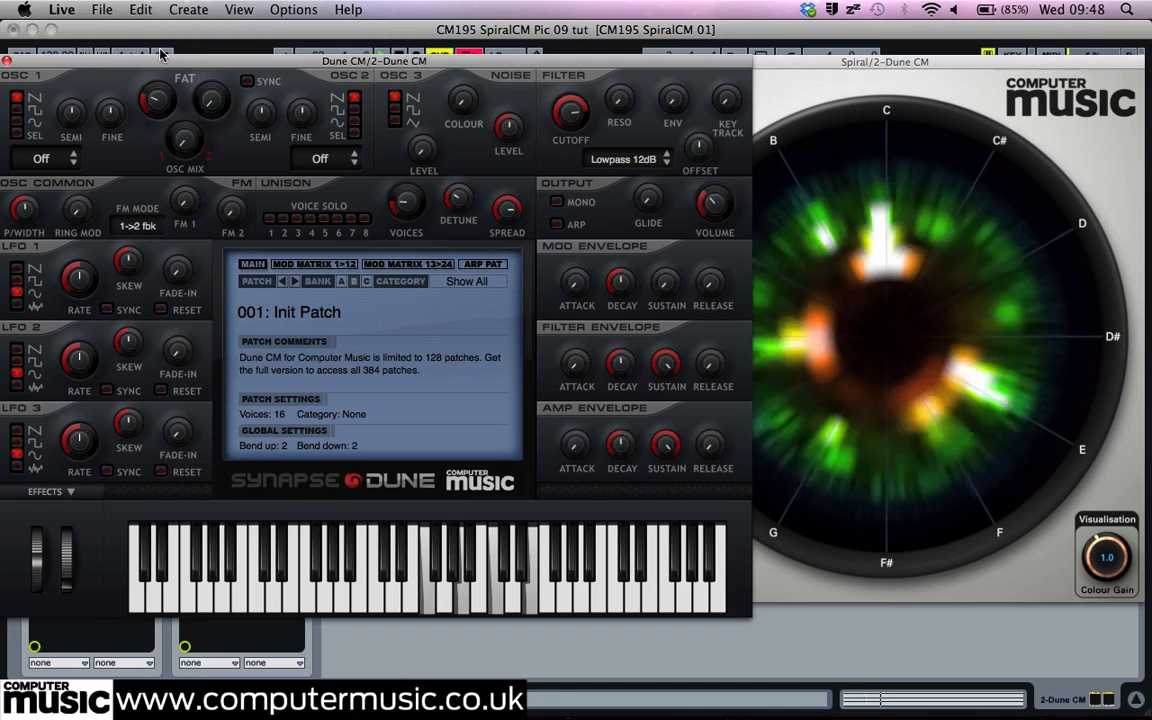
pyautogui.click(718, 240)
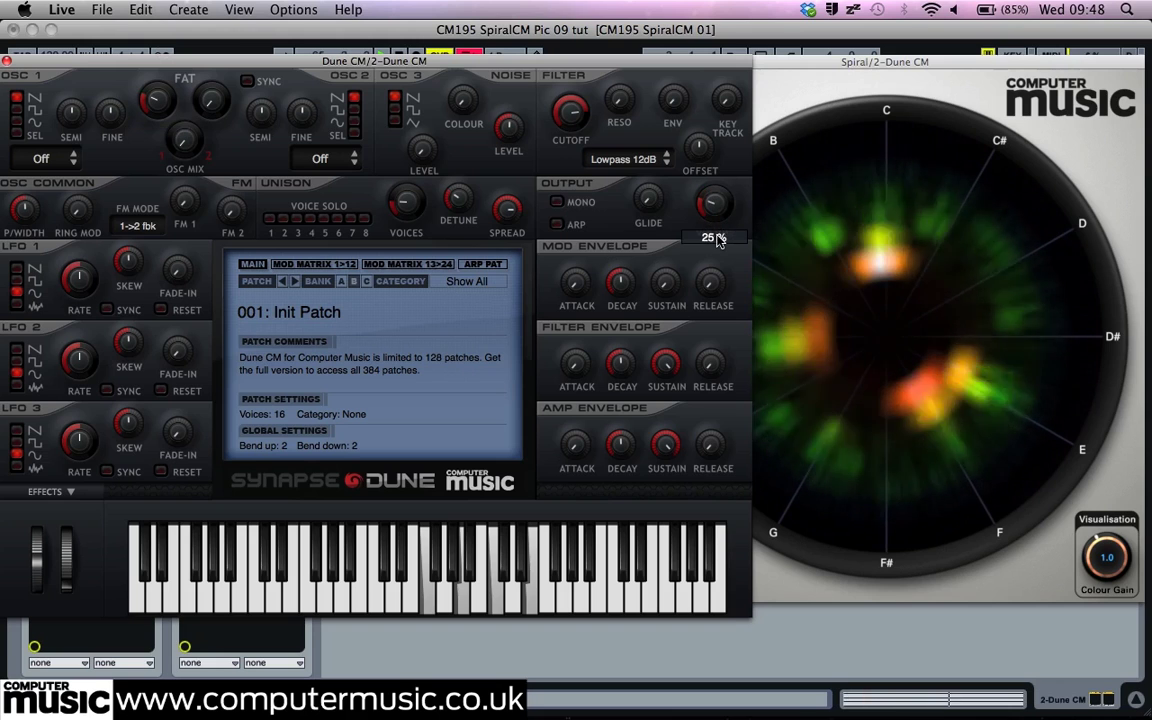
# Step: Close the Dune CM editor, then open Pad 4's Spiral window briefly and close it again
pyautogui.click(6, 63)
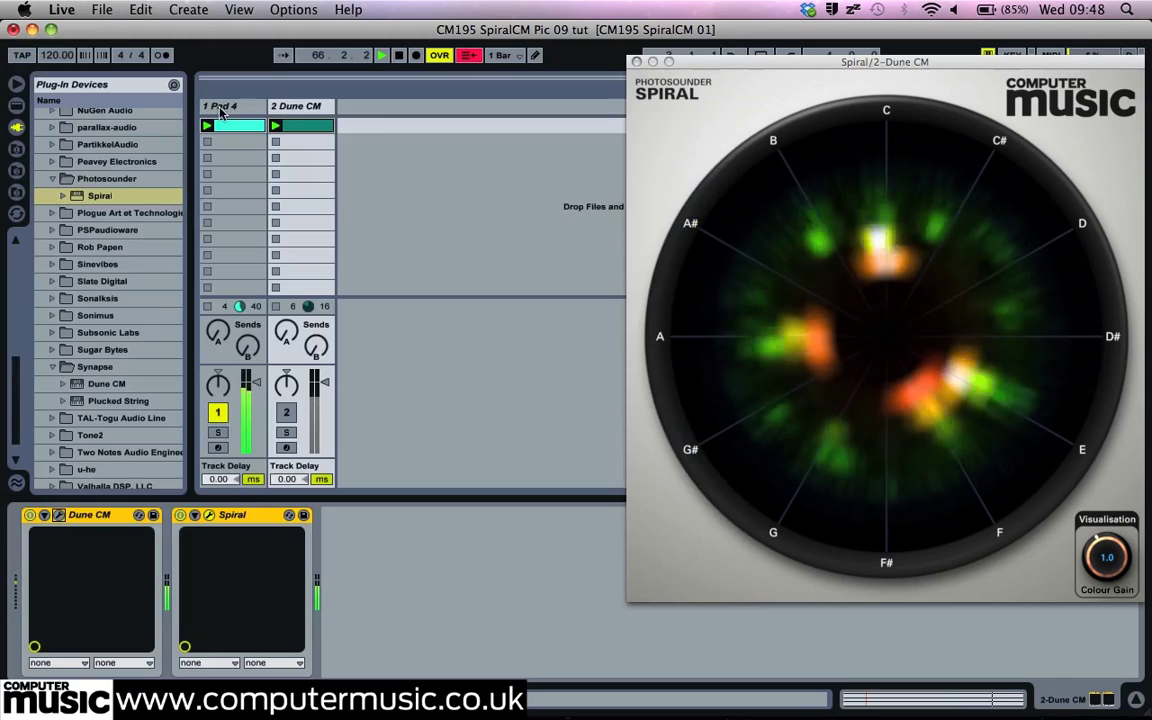
pyautogui.click(231, 112)
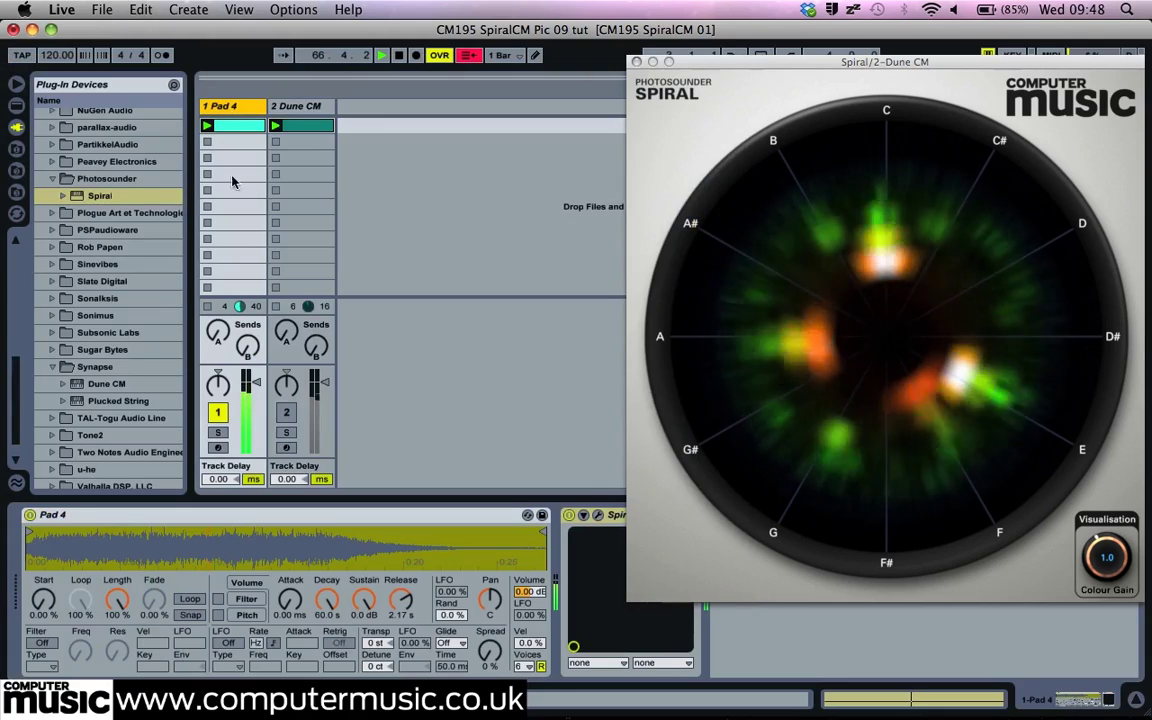
pyautogui.click(597, 516)
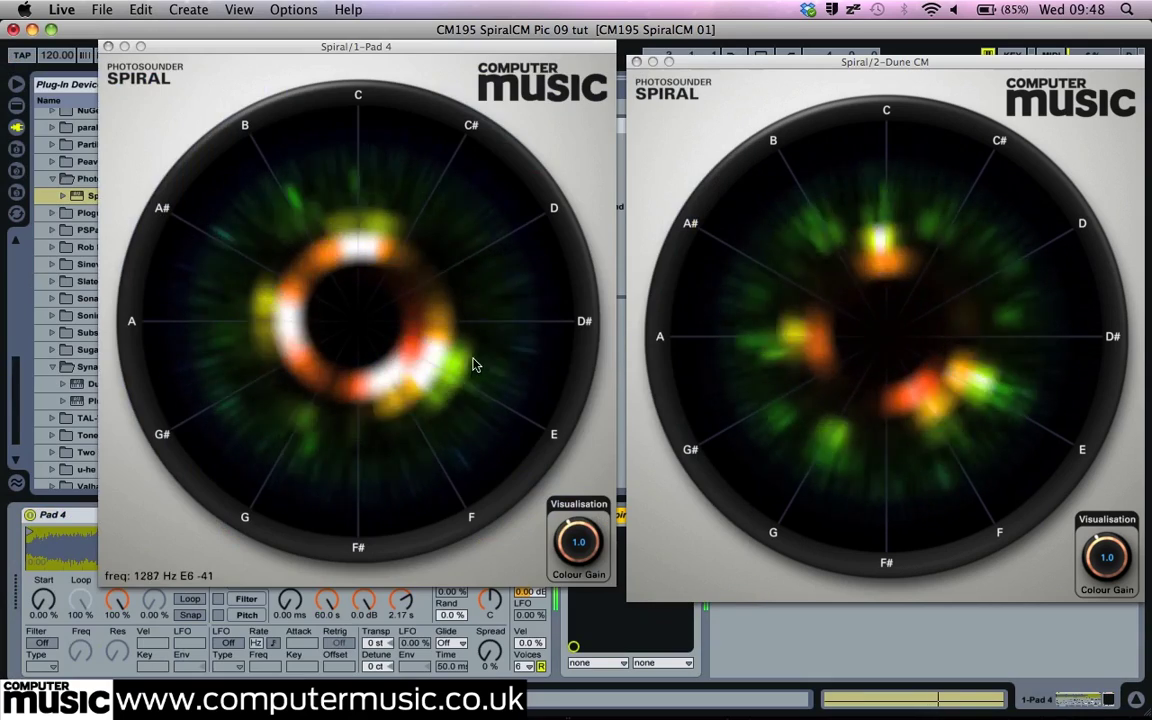
pyautogui.moveTo(428, 52); pyautogui.dragTo(420, 72)
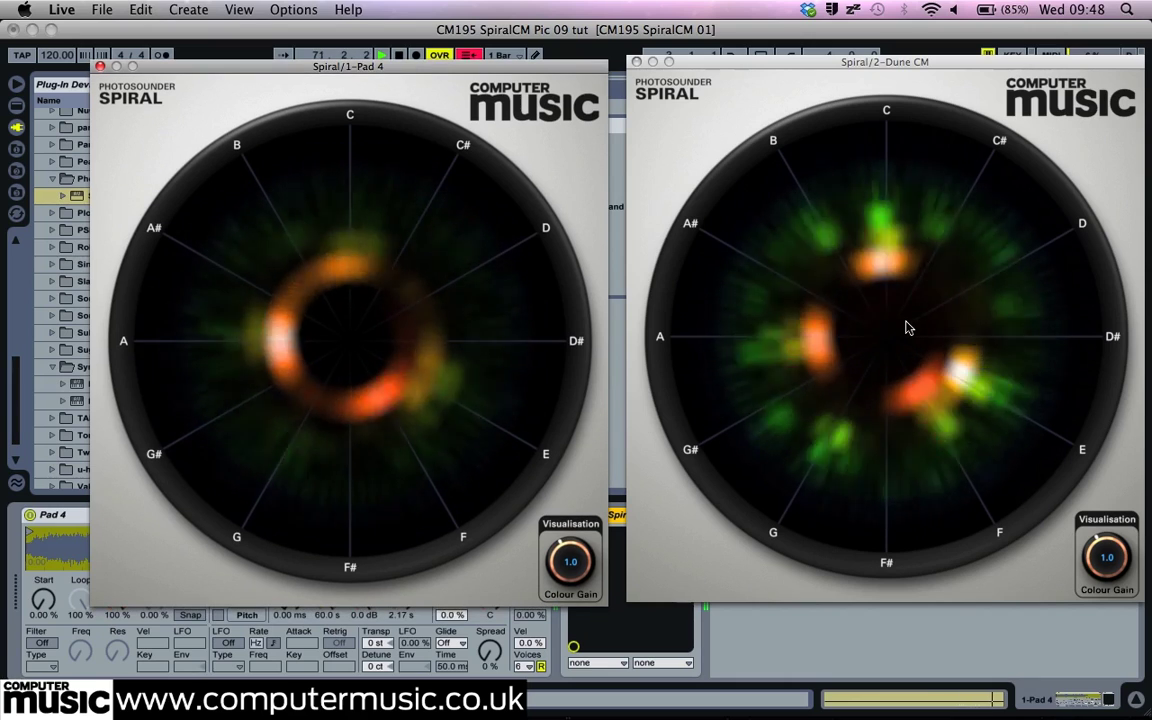
pyautogui.click(100, 66)
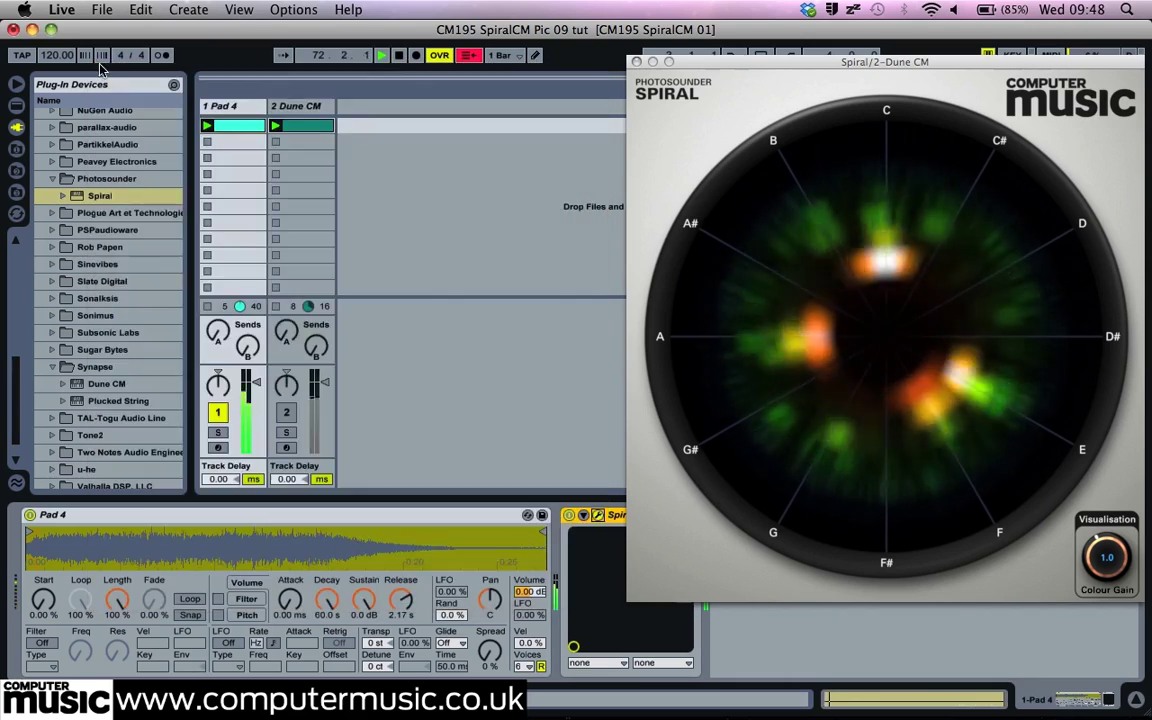